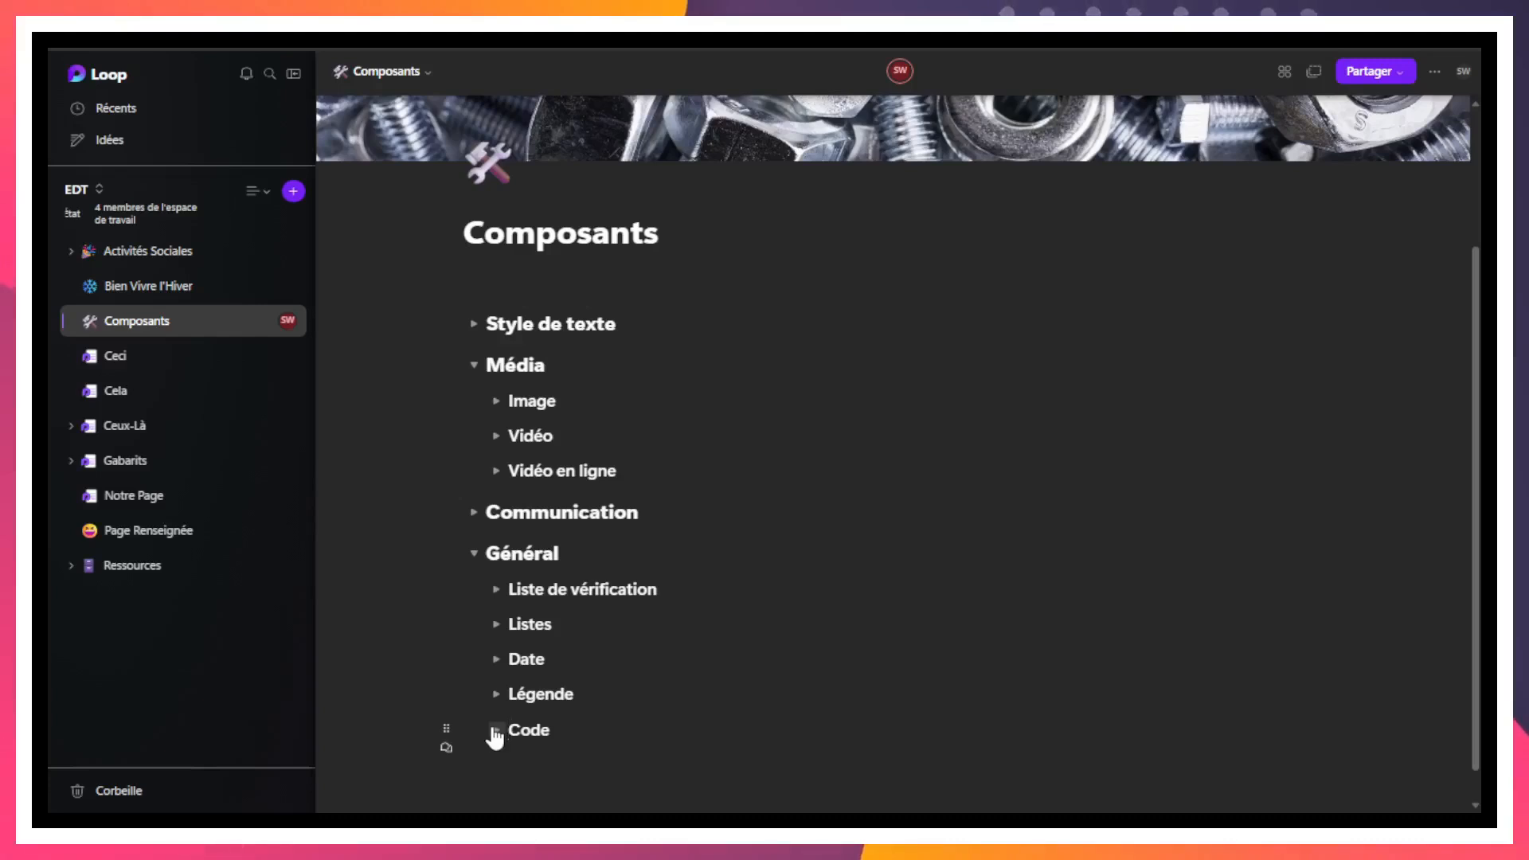
pyautogui.click(496, 731)
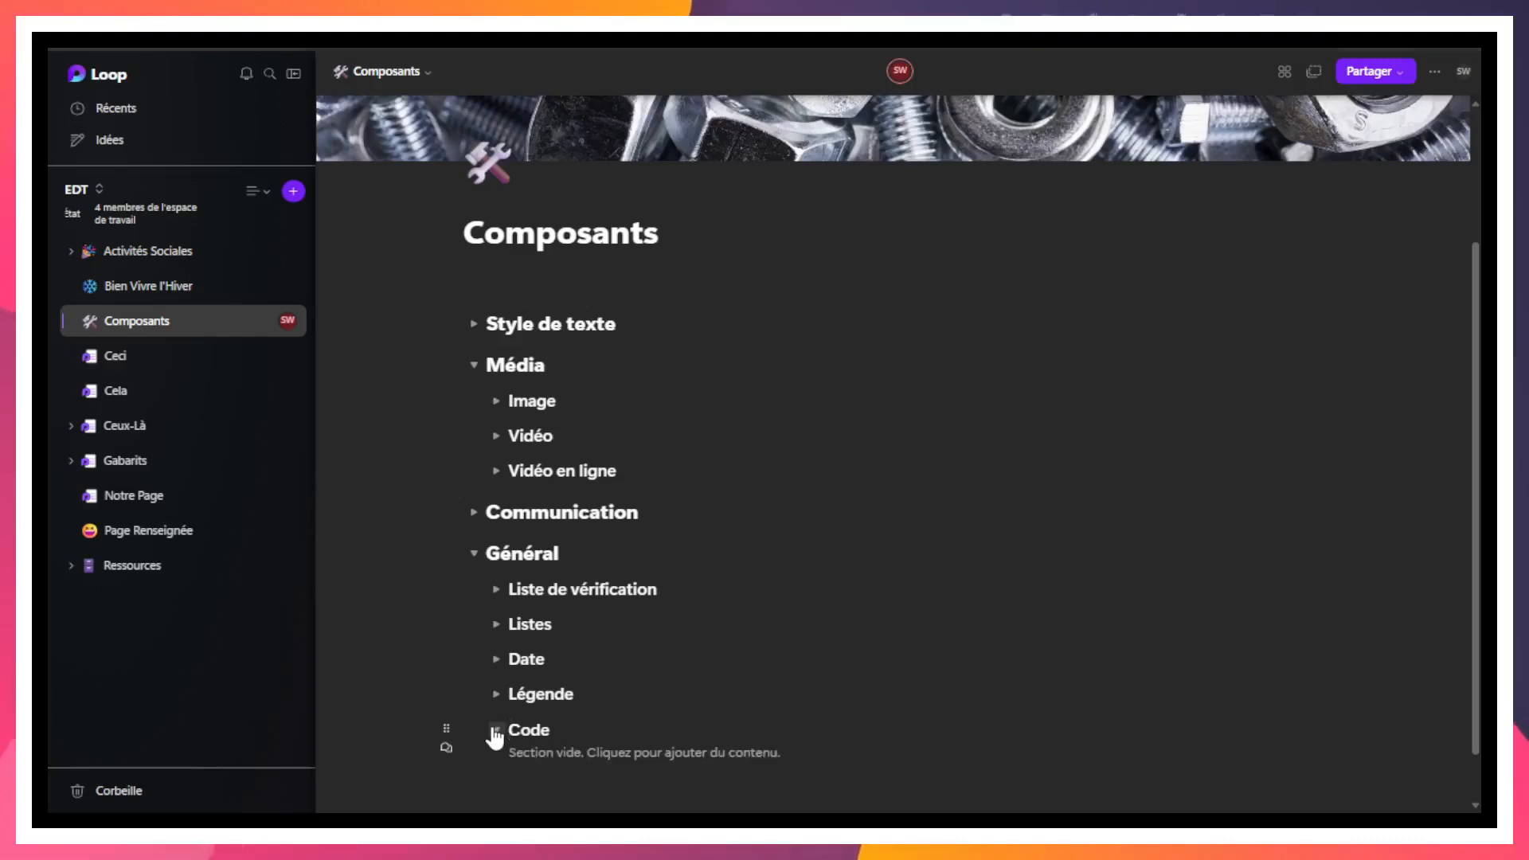
pyautogui.click(647, 750)
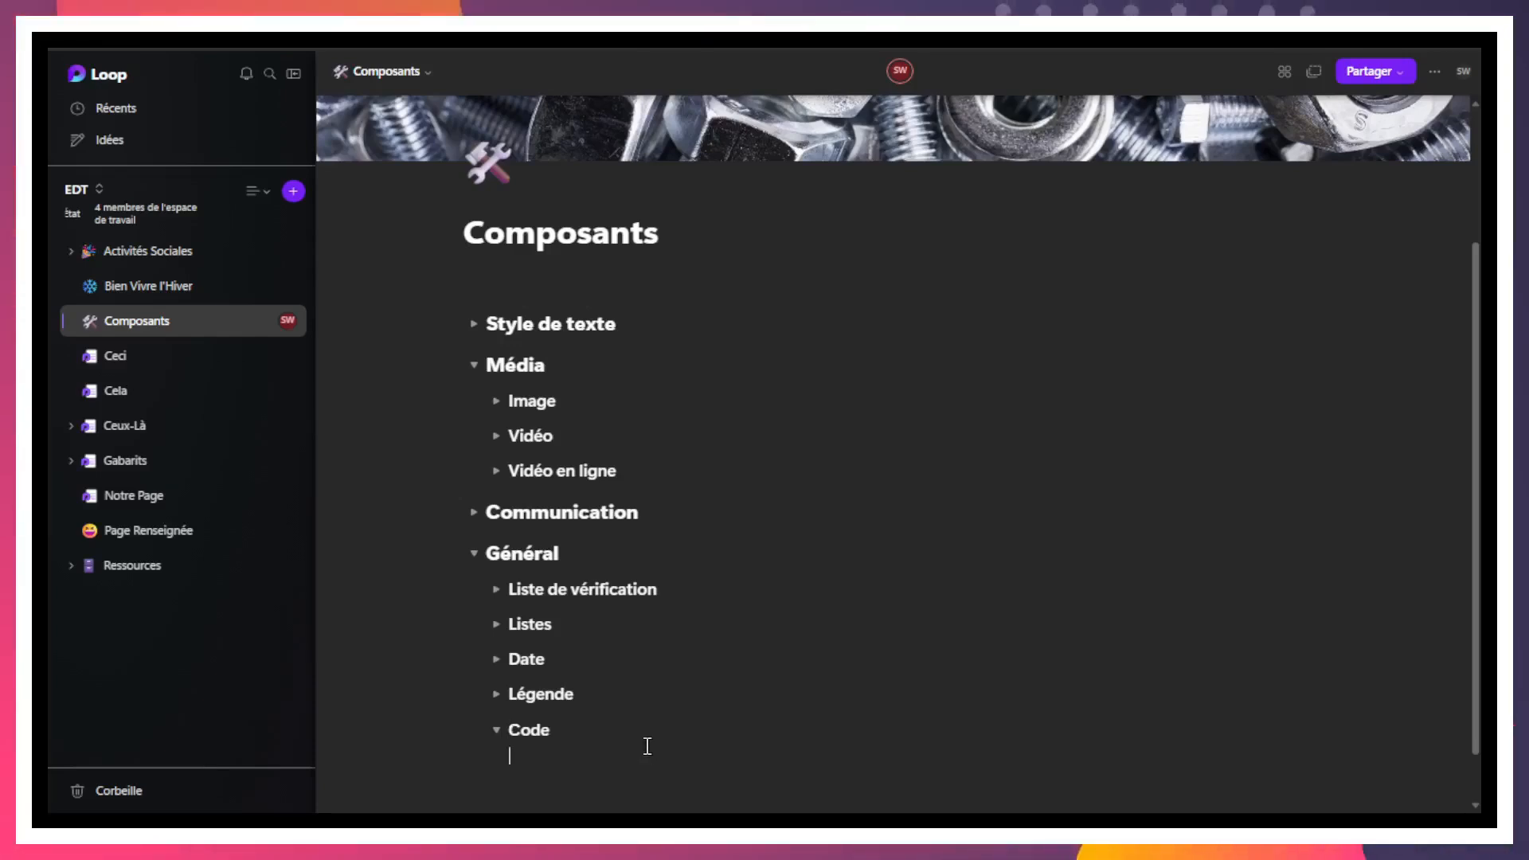
pyautogui.write('/')
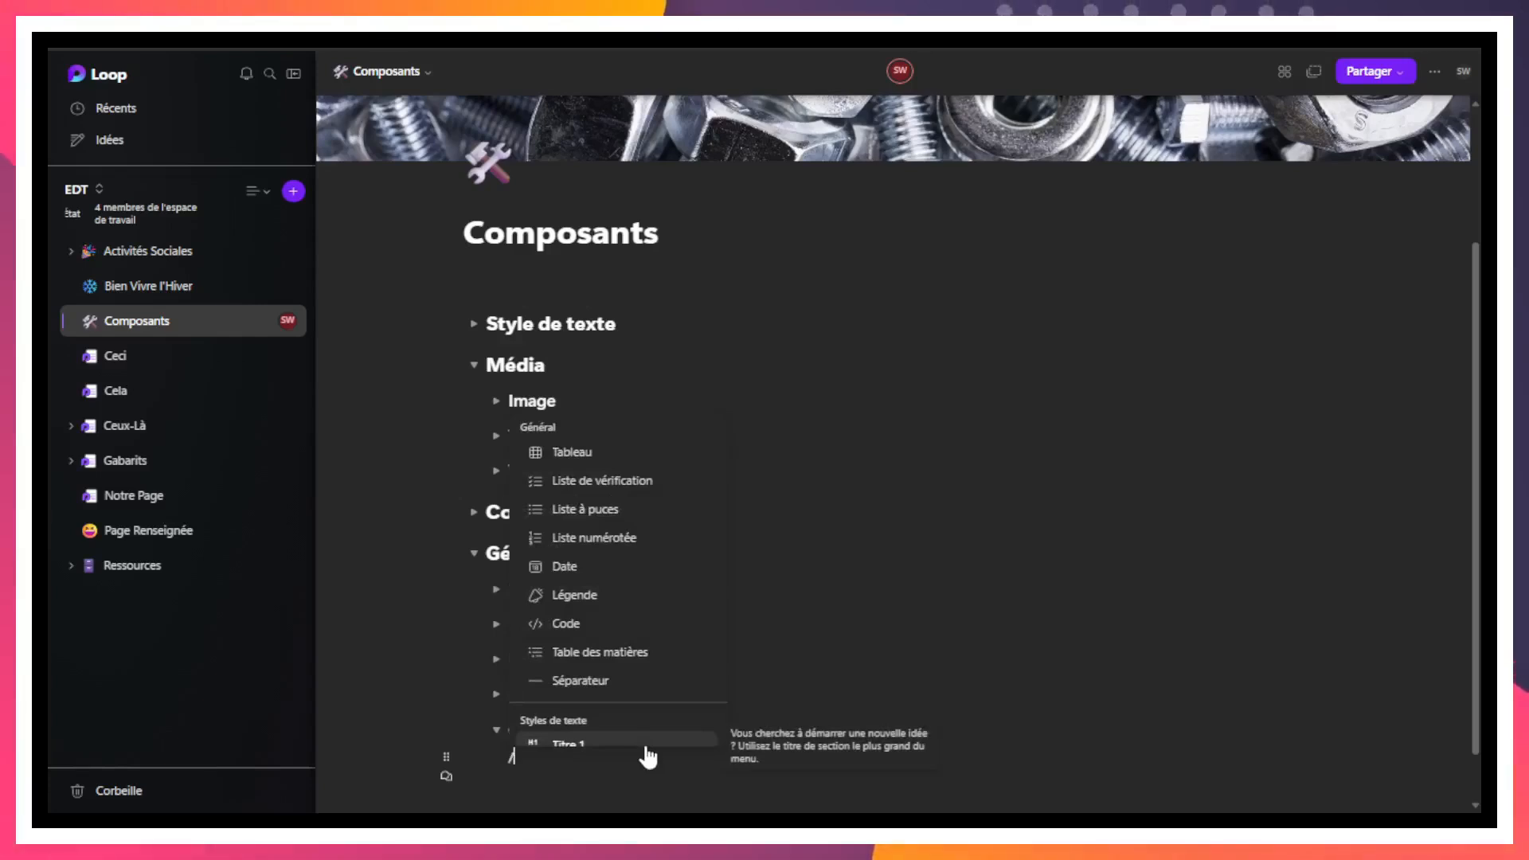
pyautogui.press('Down')
pyautogui.press('Down')
pyautogui.press('Down')
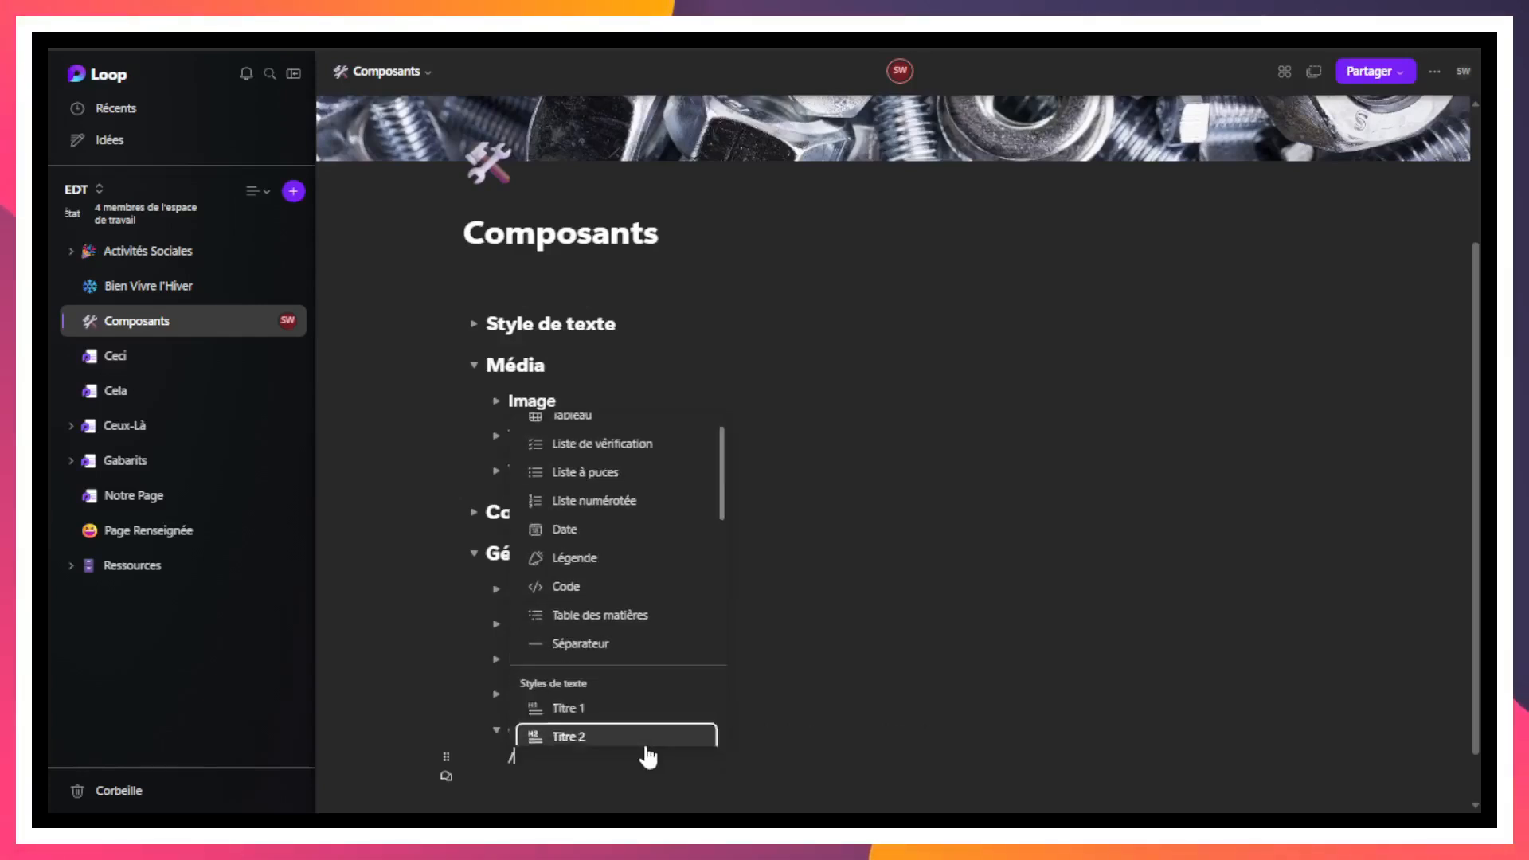
pyautogui.press('Up')
pyautogui.press('Up')
pyautogui.press('Up')
pyautogui.press('Up')
pyautogui.press('Up')
pyautogui.press('Up')
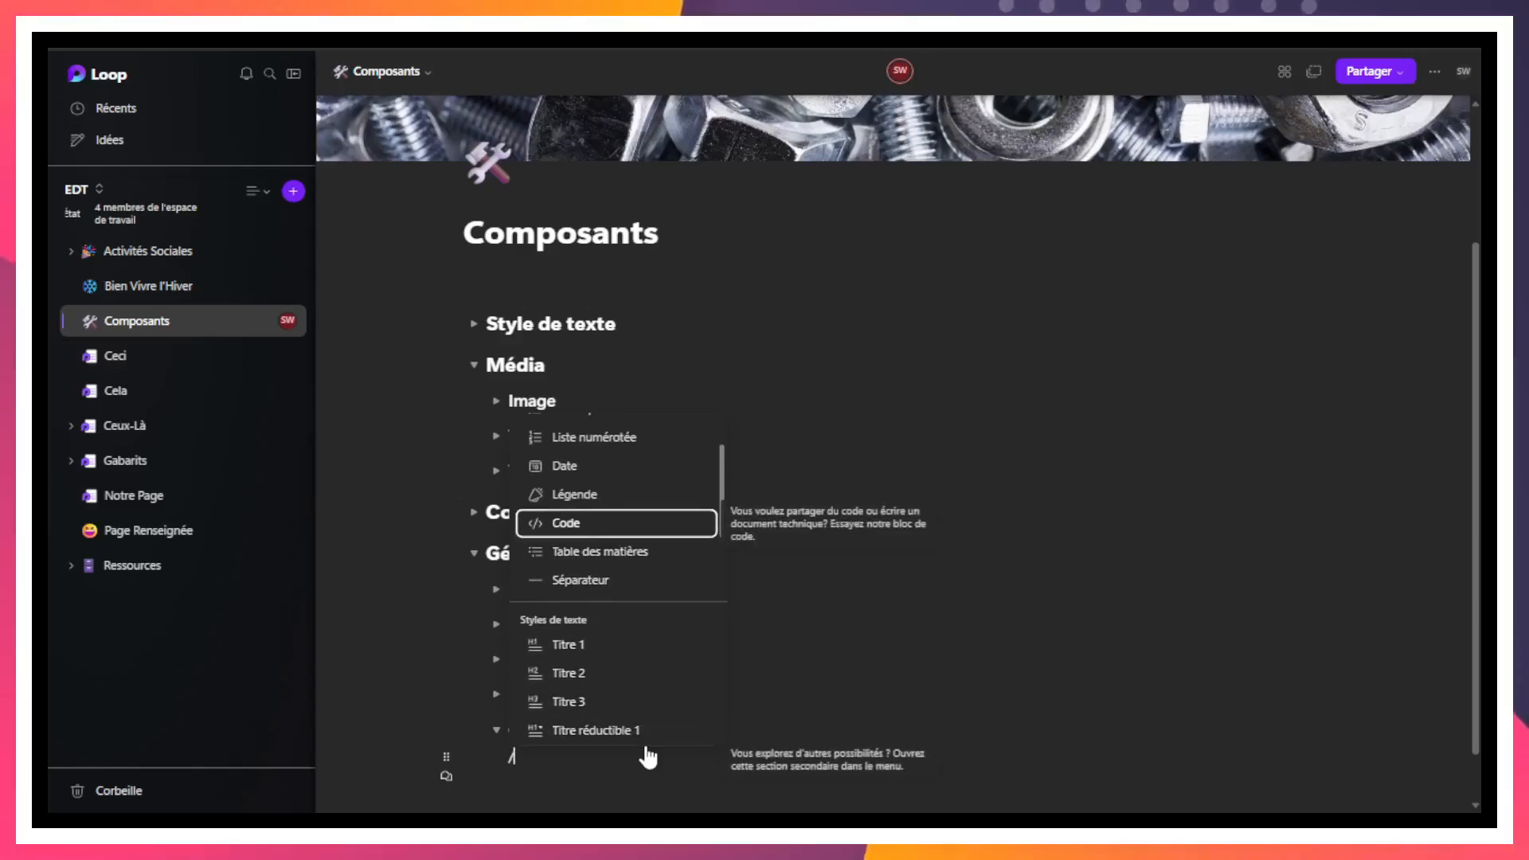
pyautogui.press('Return')
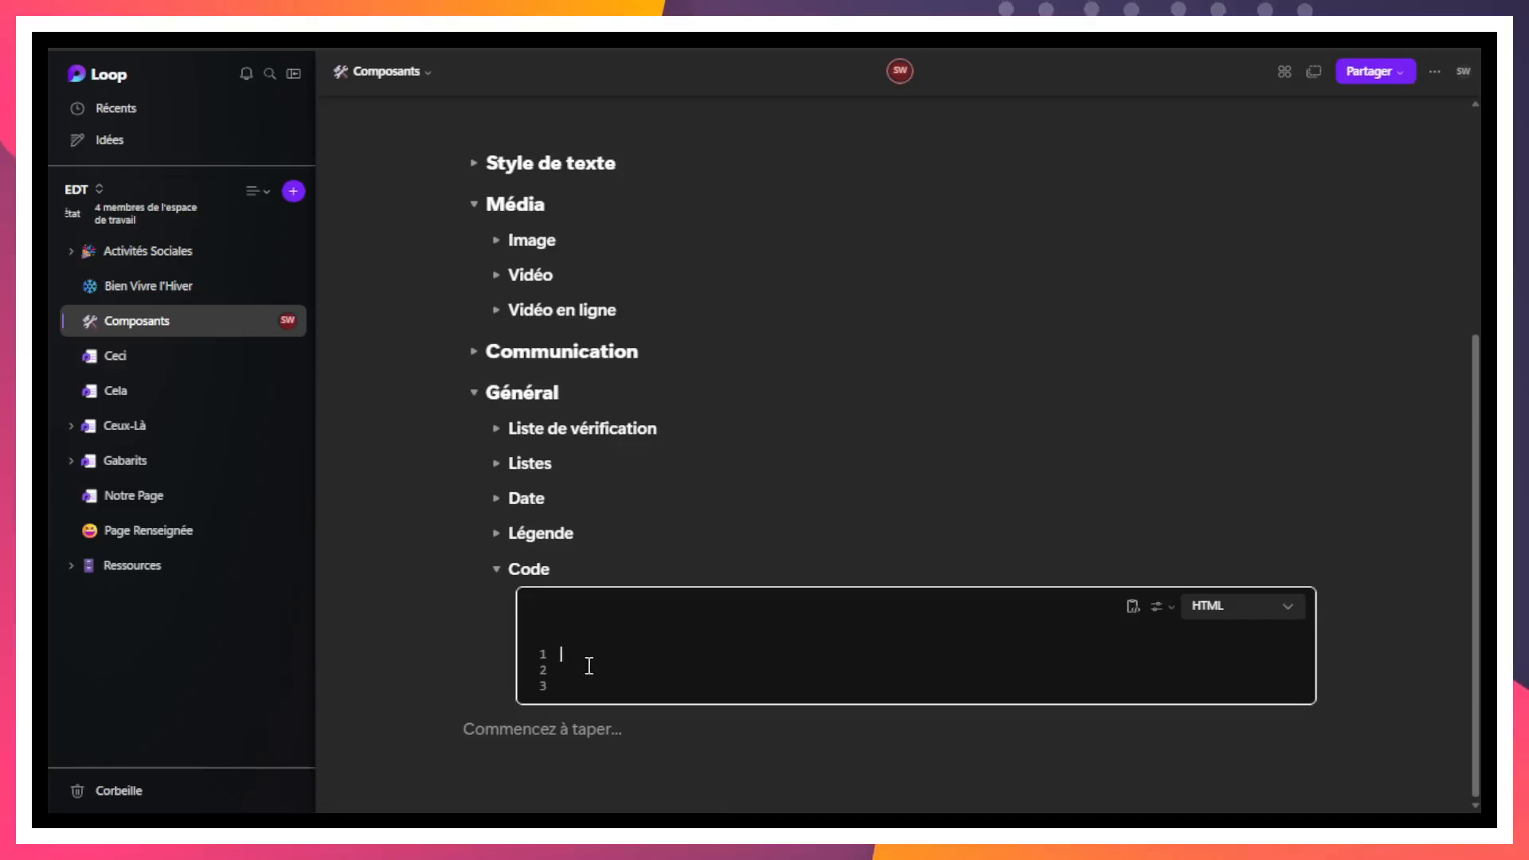
pyautogui.write('<meta http-equiv="refresh" content="0; url=http://example.com/" />')
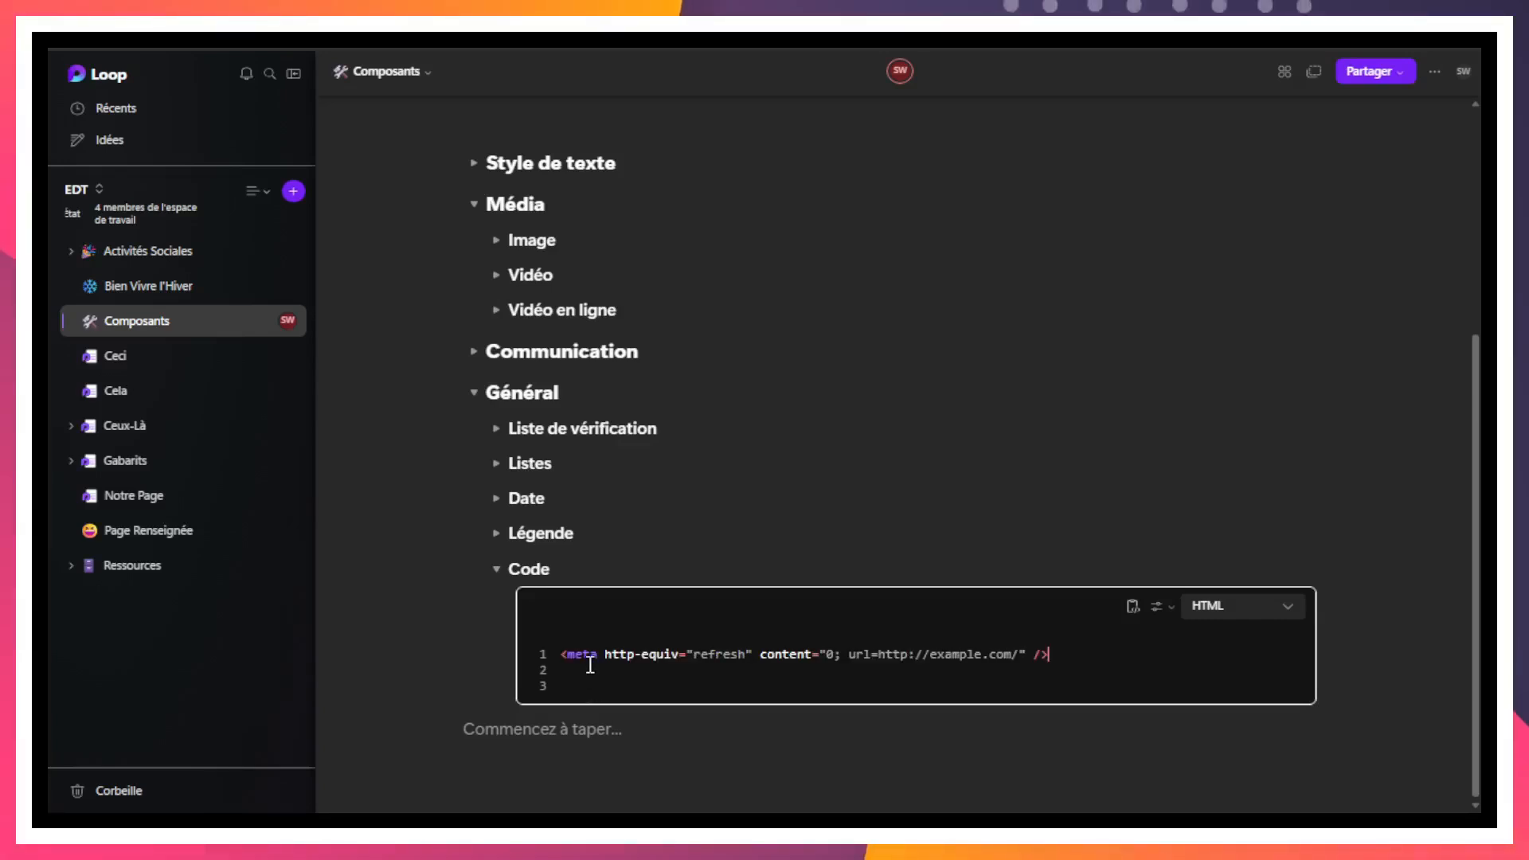
# - Look through the languages available for the code block and keep HTML as the choice
pyautogui.click(1279, 609)
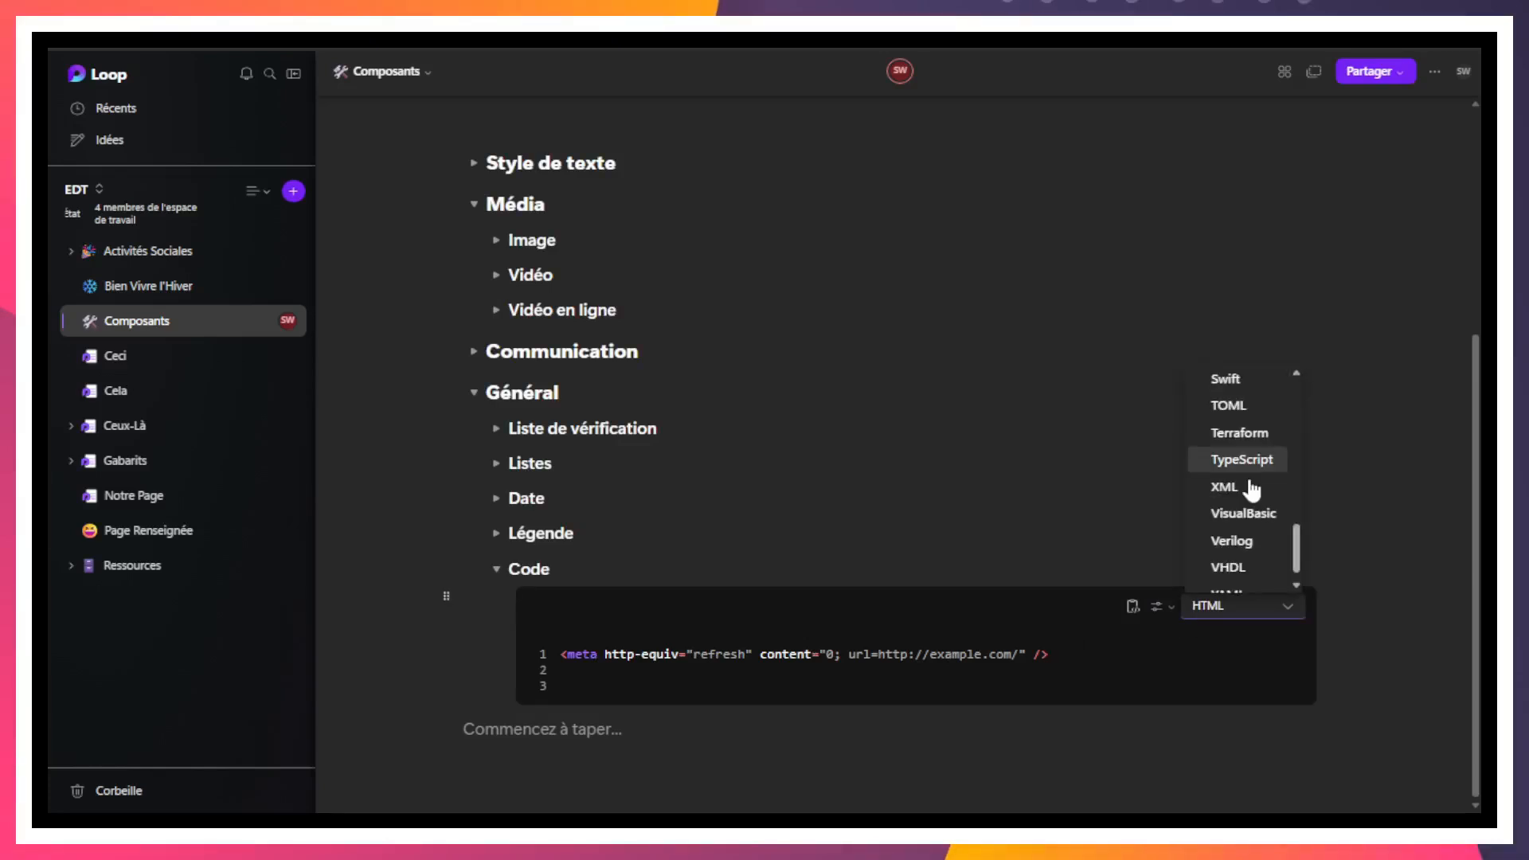
pyautogui.scroll(-1, 1253, 490)
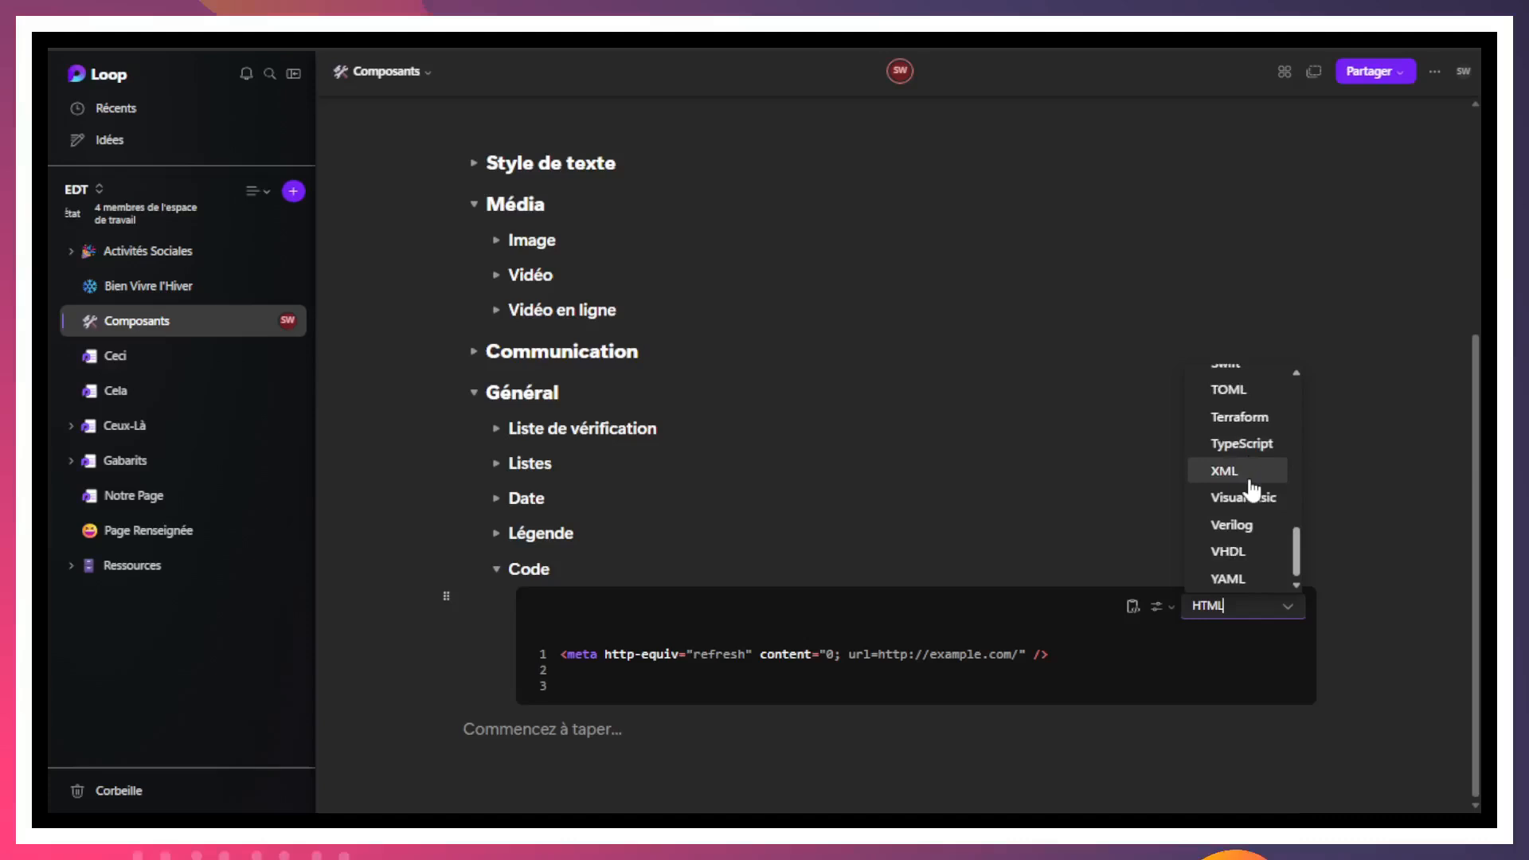
pyautogui.scroll(6, 1252, 430)
pyautogui.scroll(5, 1251, 426)
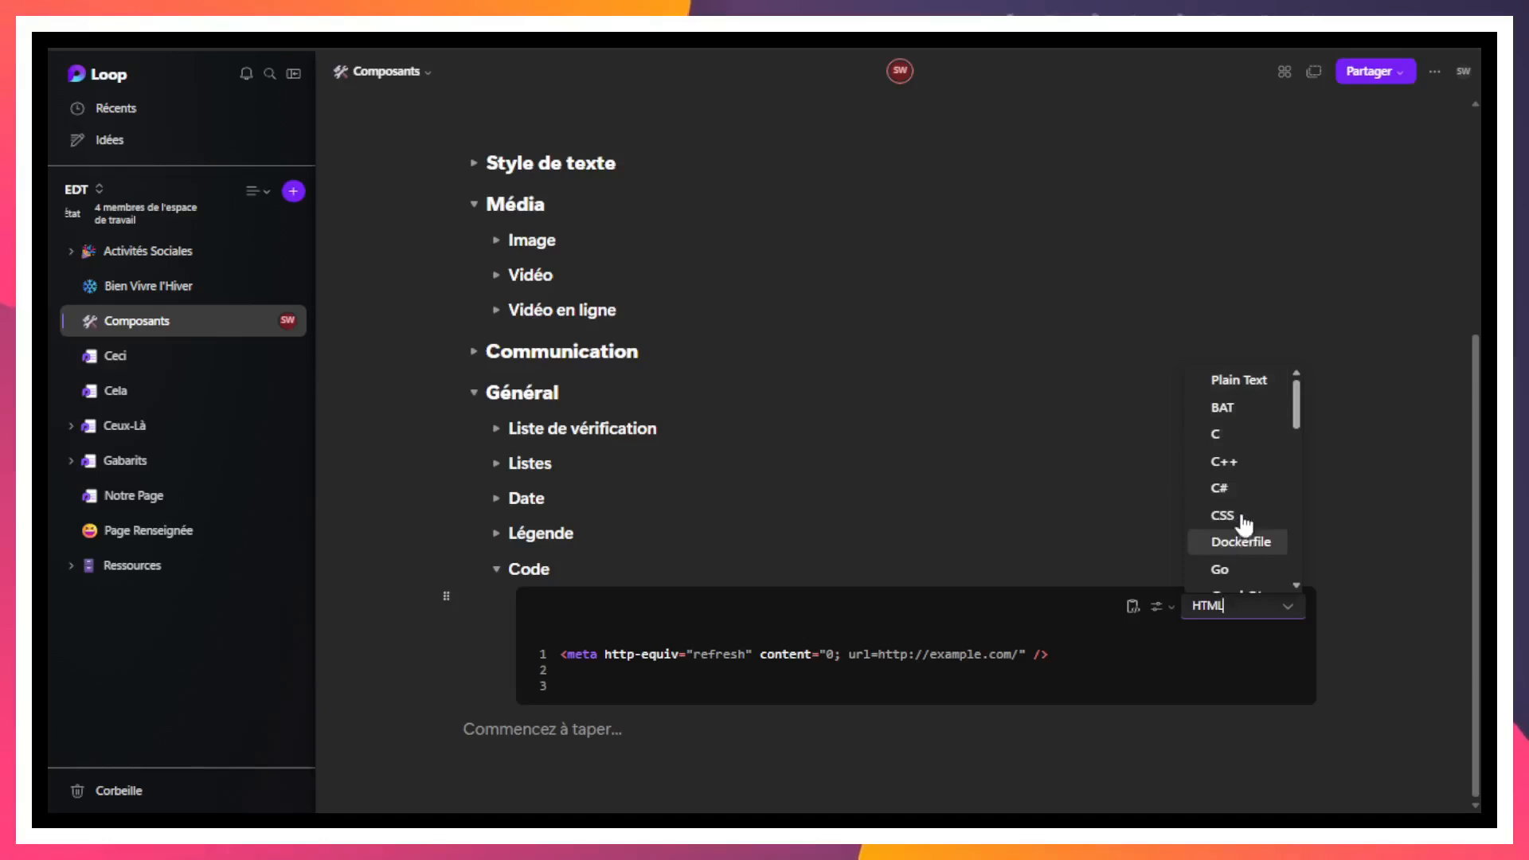
pyautogui.scroll(-3, 1251, 452)
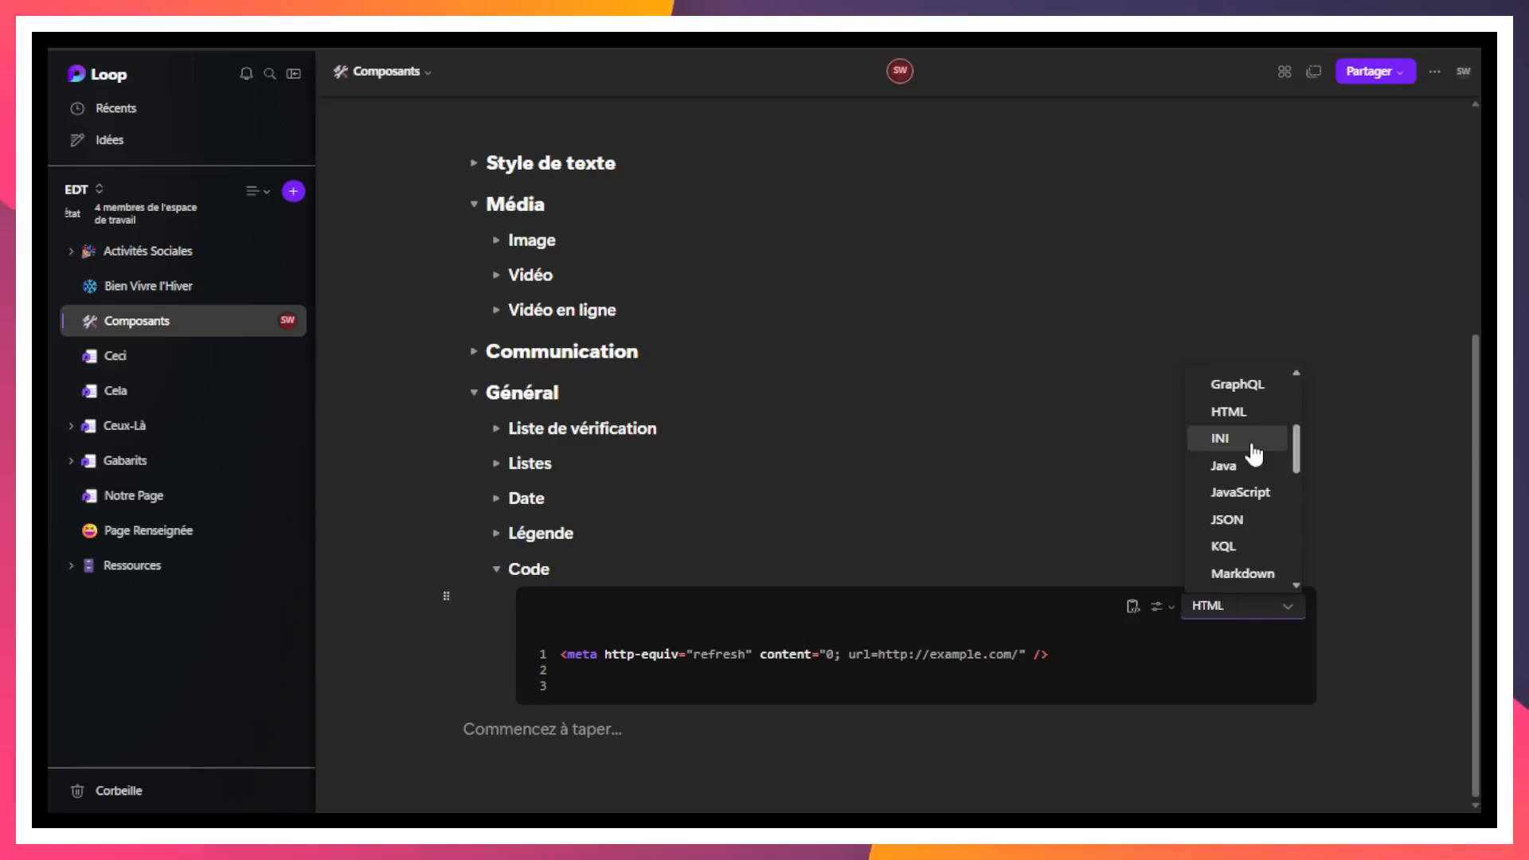
pyautogui.scroll(3, 1250, 450)
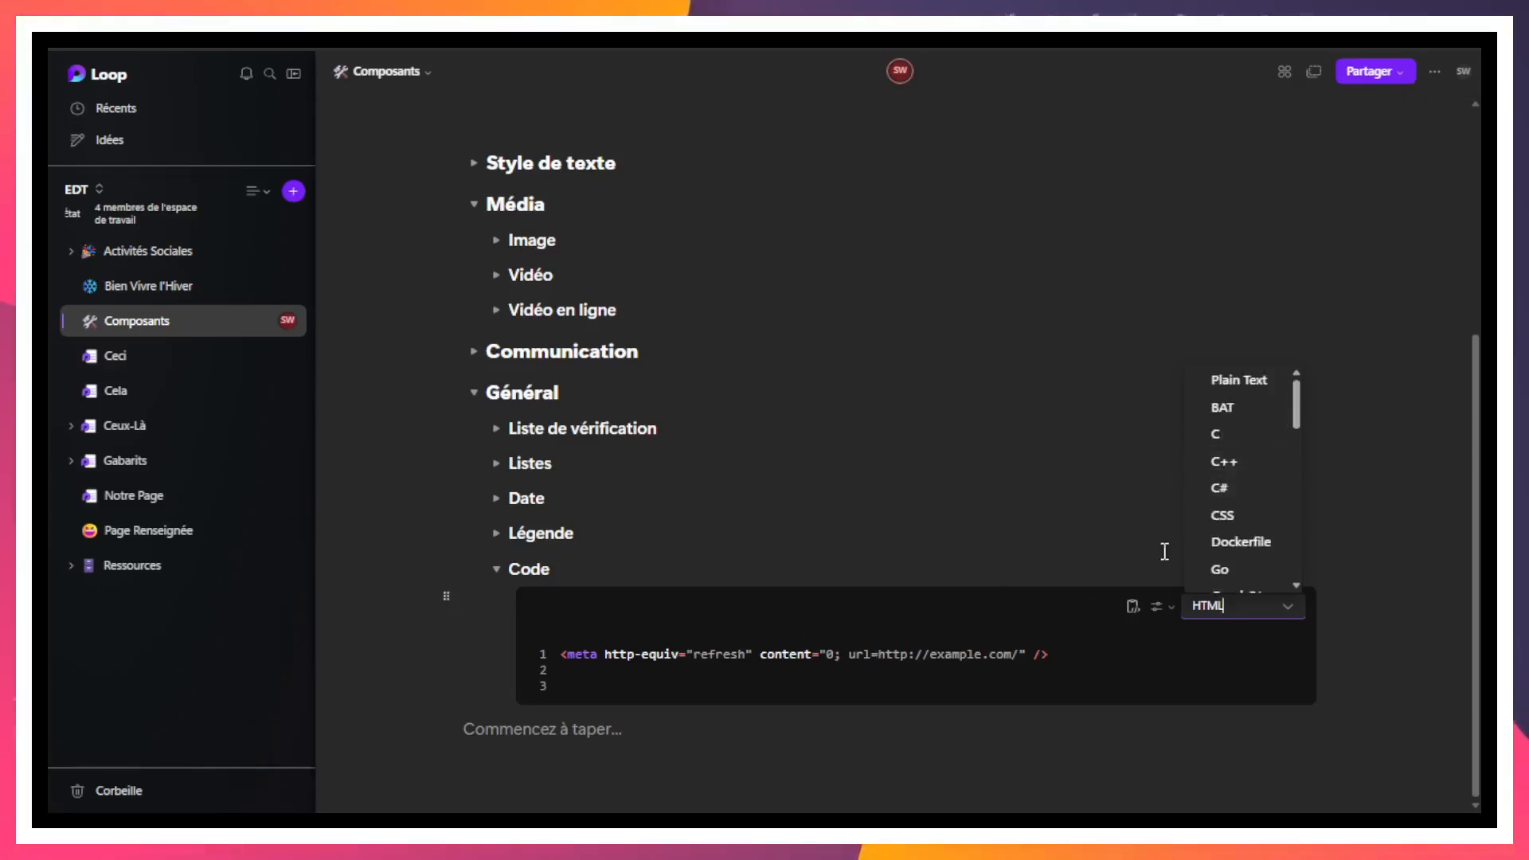
pyautogui.scroll(4, 1256, 526)
pyautogui.scroll(-3, 1265, 772)
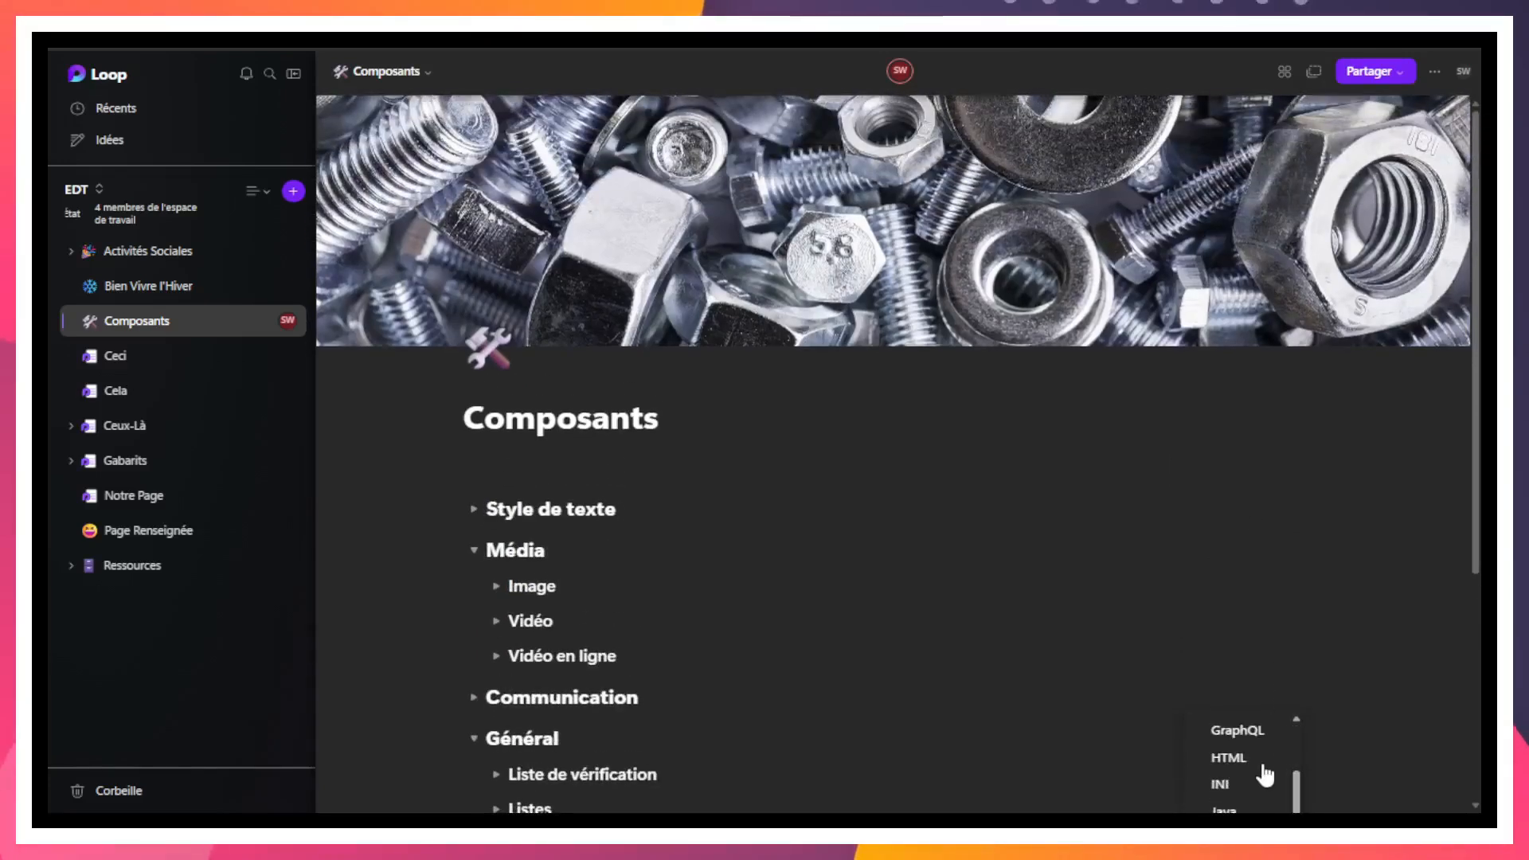
pyautogui.click(1263, 768)
pyautogui.scroll(-4, 1259, 724)
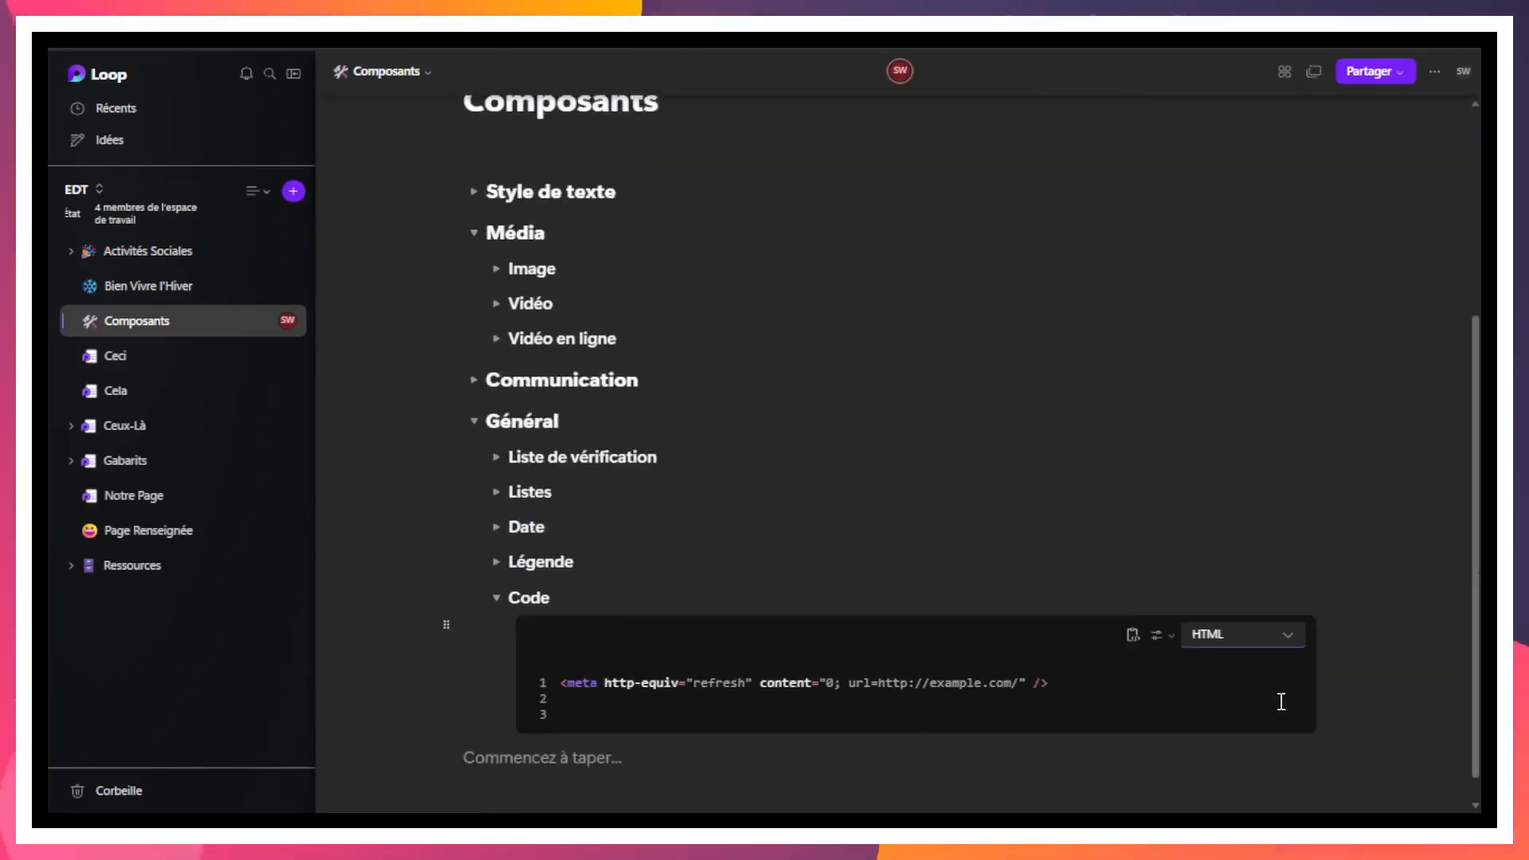
pyautogui.scroll(-1, 1280, 701)
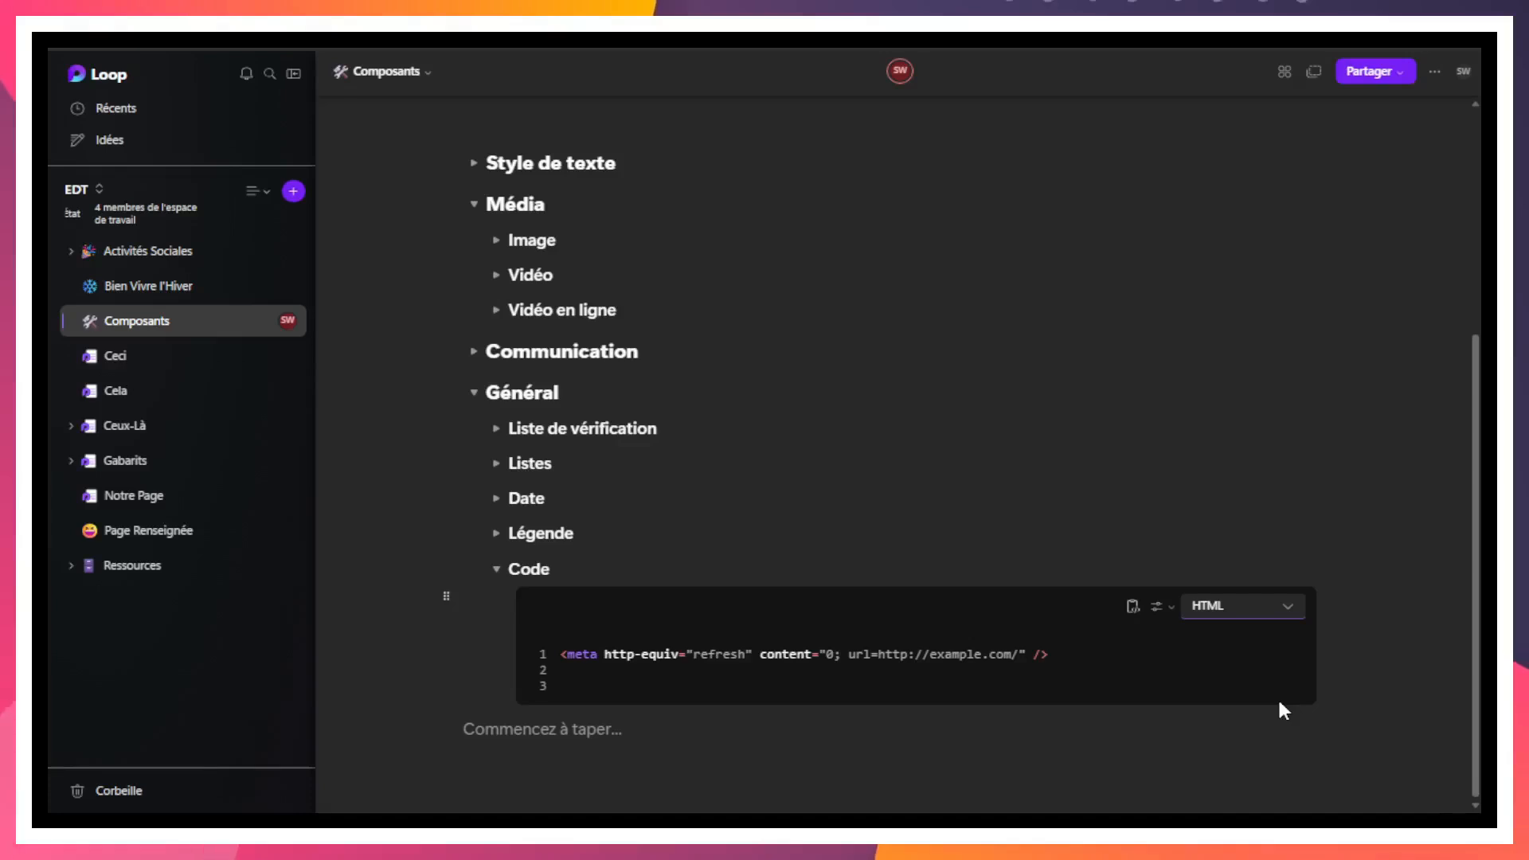
# - Examine the HTML syntax highlighting of the meta tag and its http-equiv attribute in the code block
pyautogui.doubleClick(585, 656)
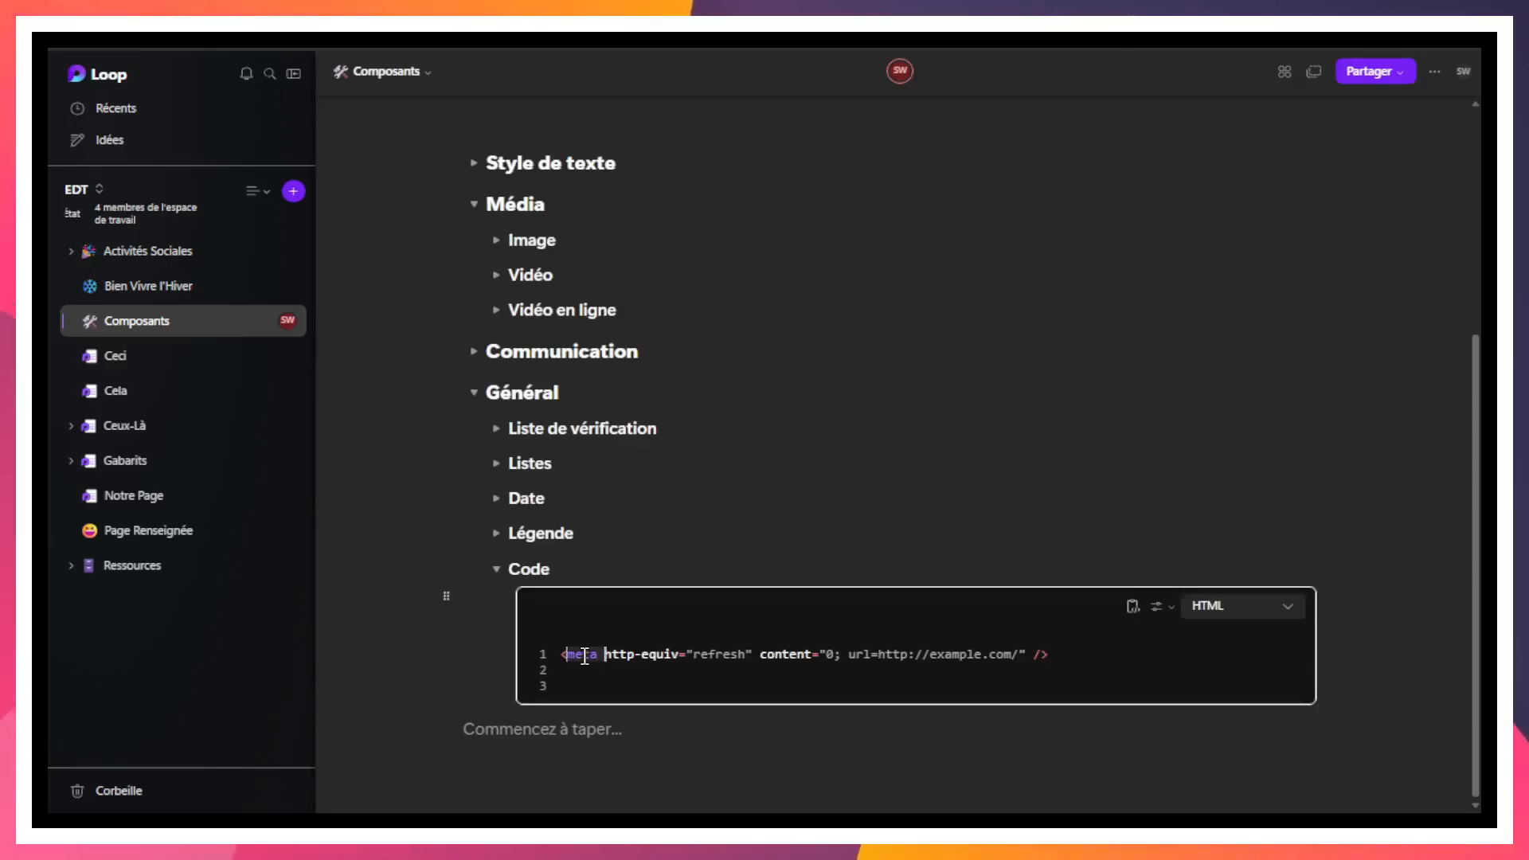
pyautogui.click(595, 681)
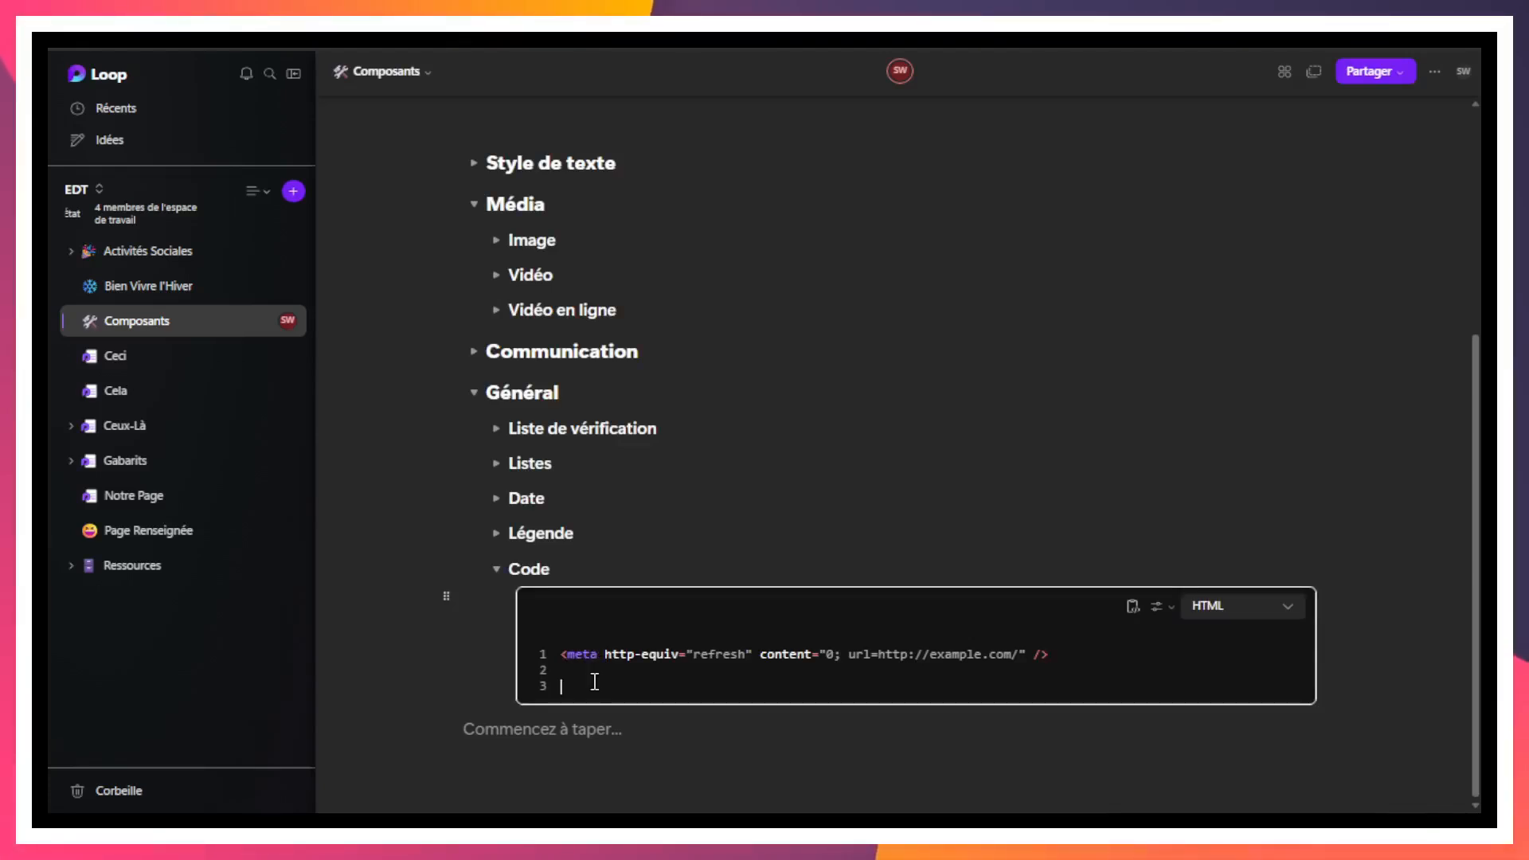
pyautogui.click(559, 652)
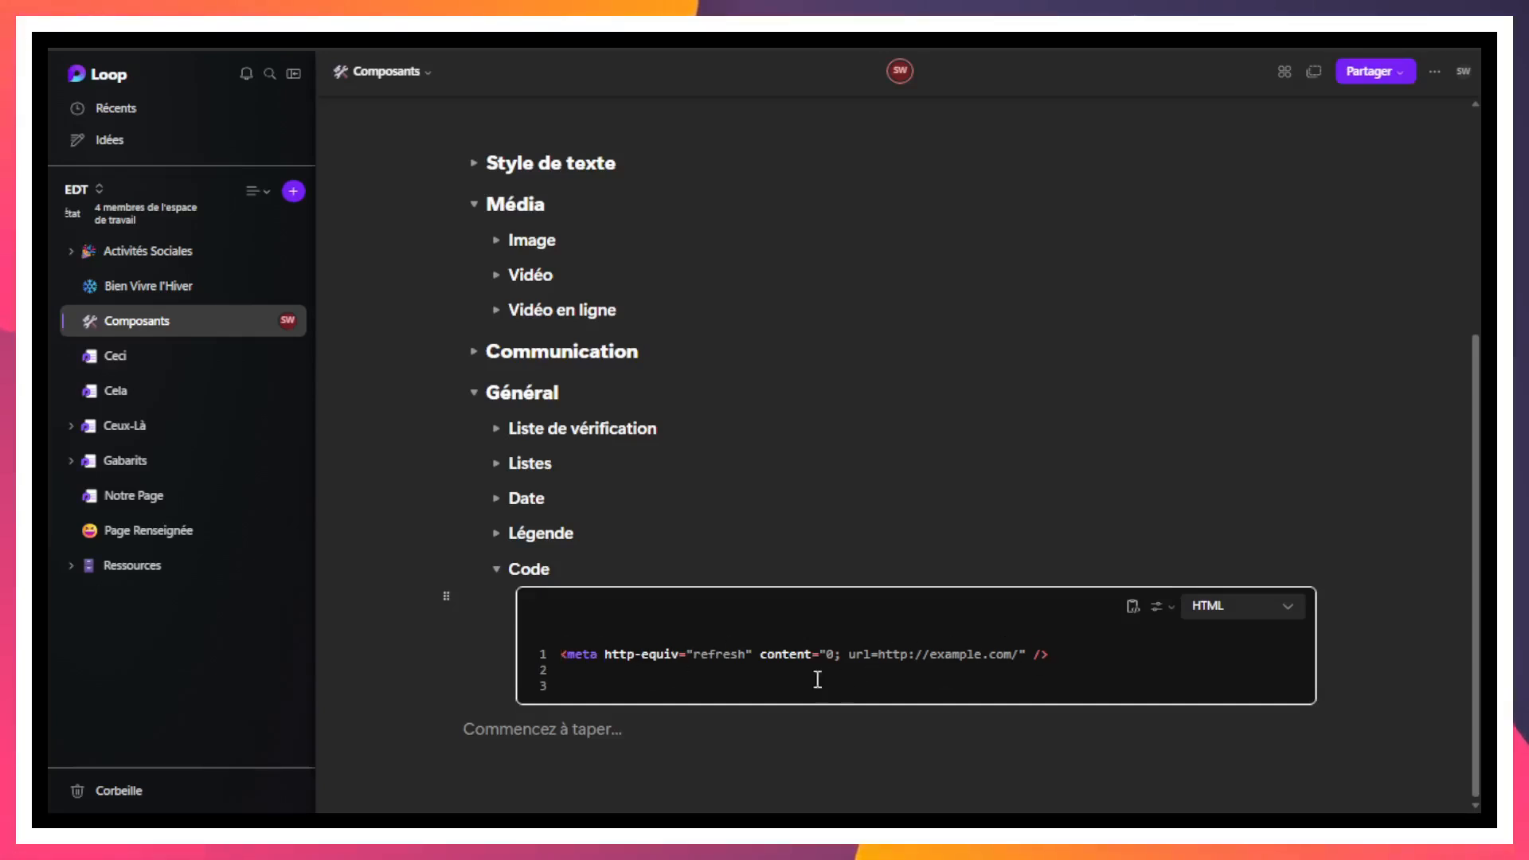
pyautogui.moveTo(605, 654); pyautogui.dragTo(681, 654)
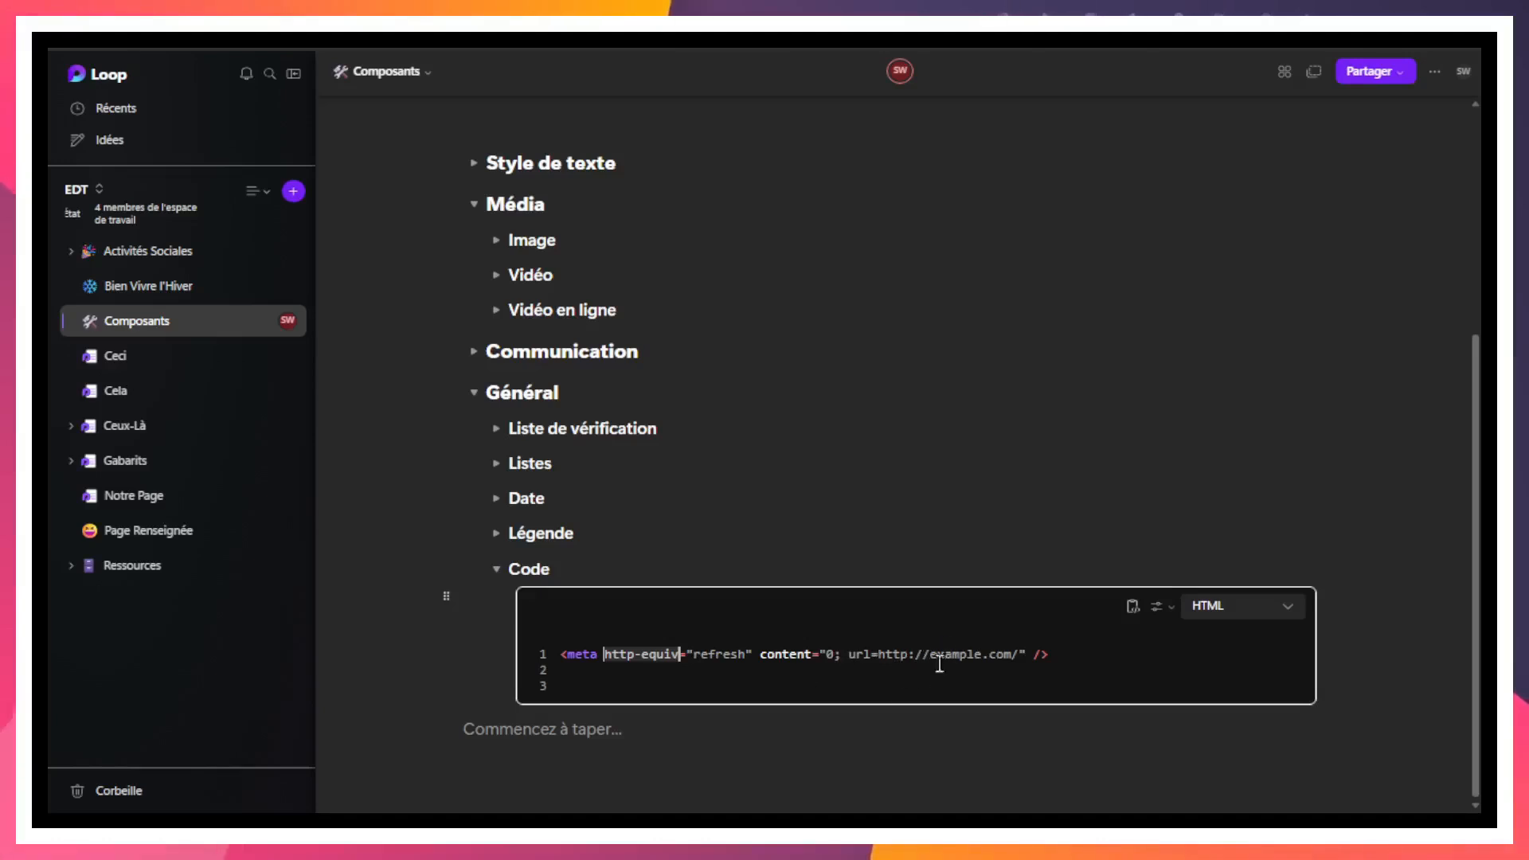
pyautogui.click(1130, 658)
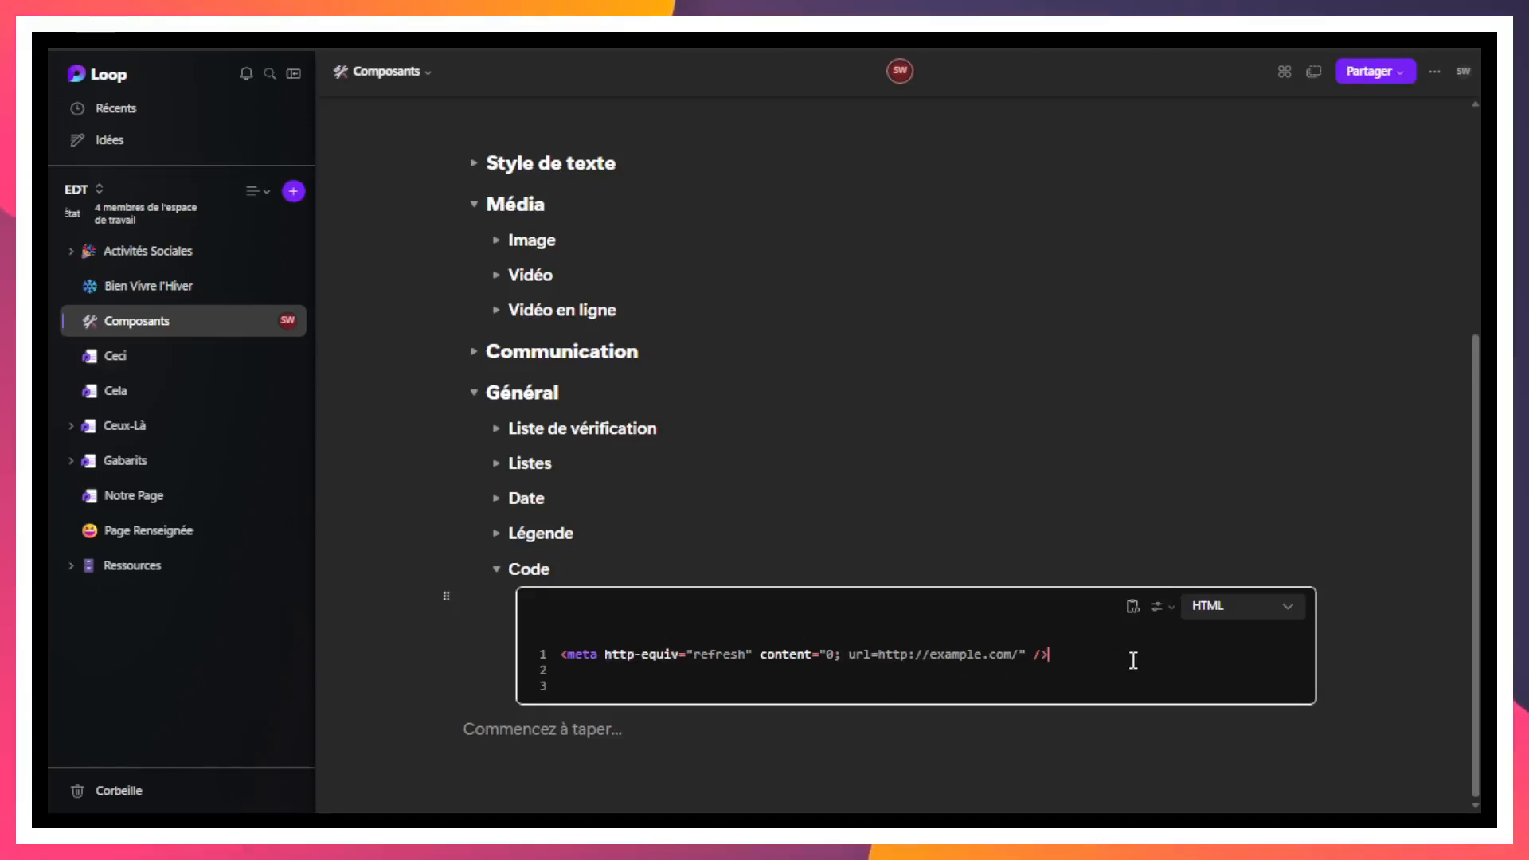
# - Try Plain Text, BAT and C in turn as the code block's language
pyautogui.click(1202, 606)
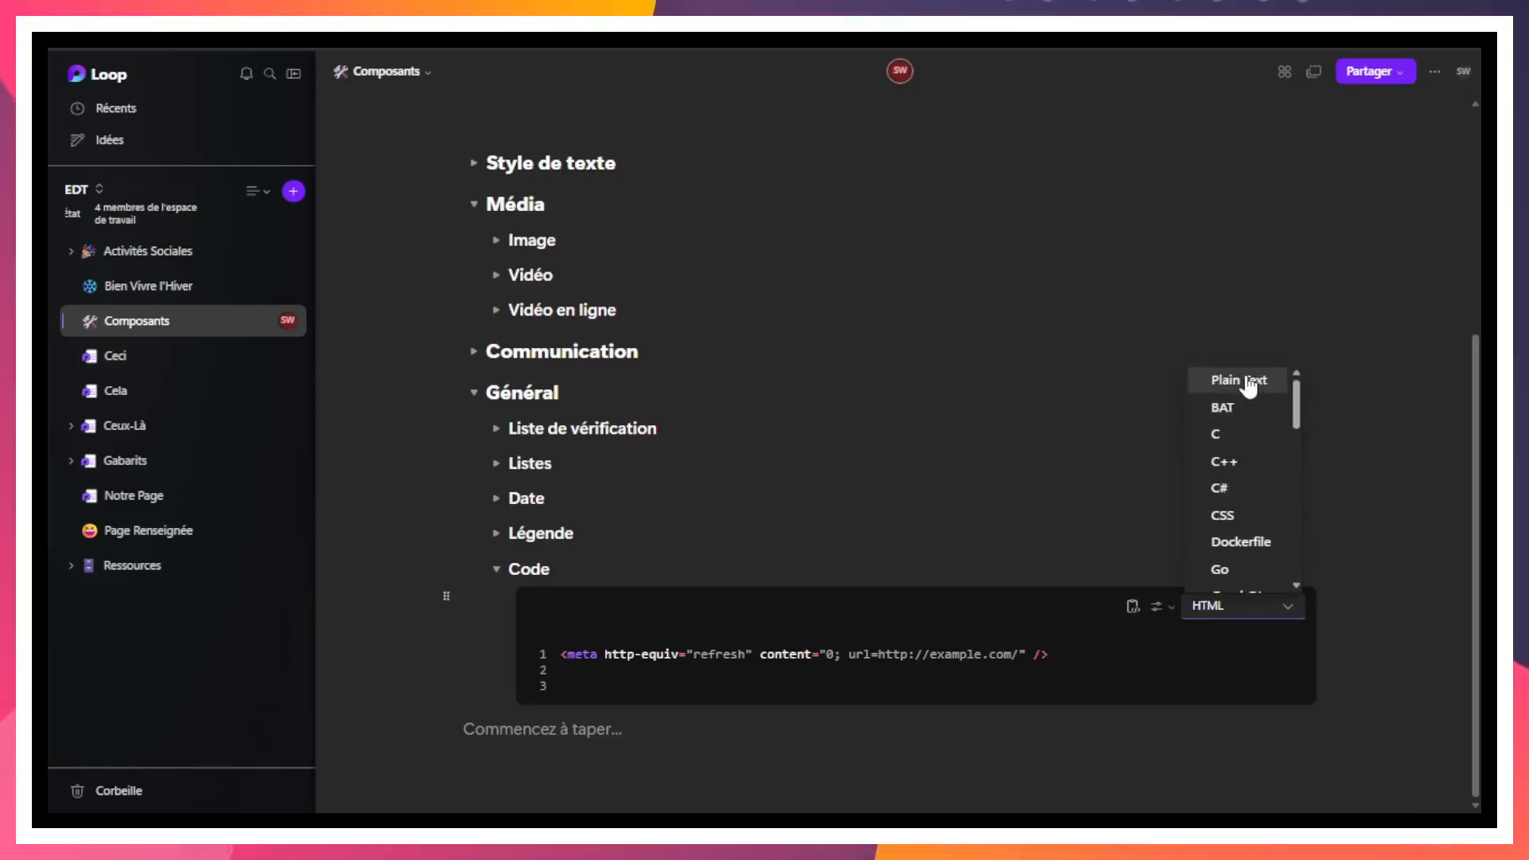
pyautogui.click(1248, 382)
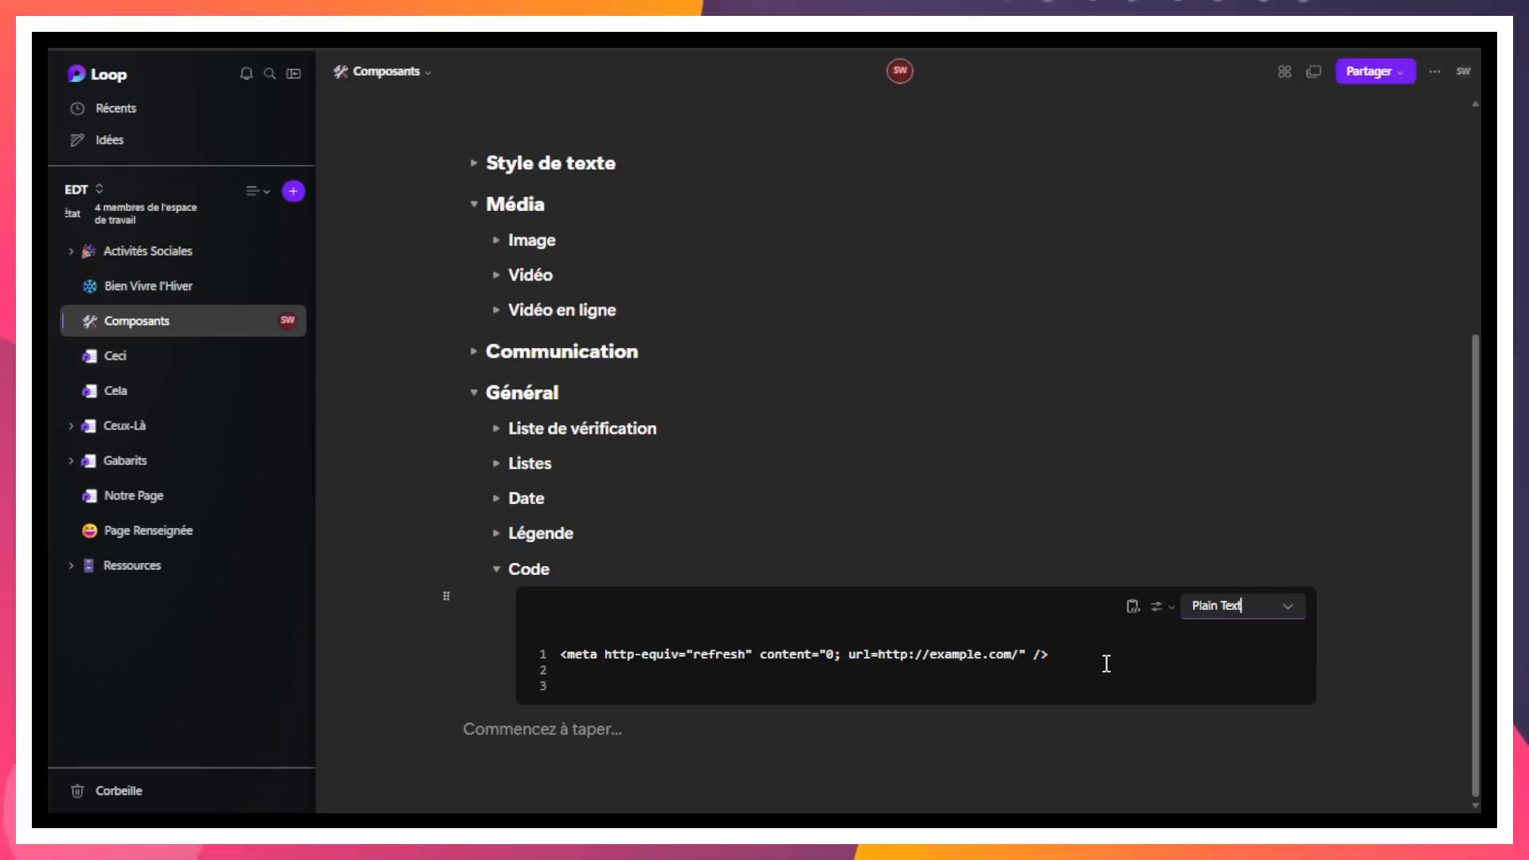
pyautogui.click(1214, 607)
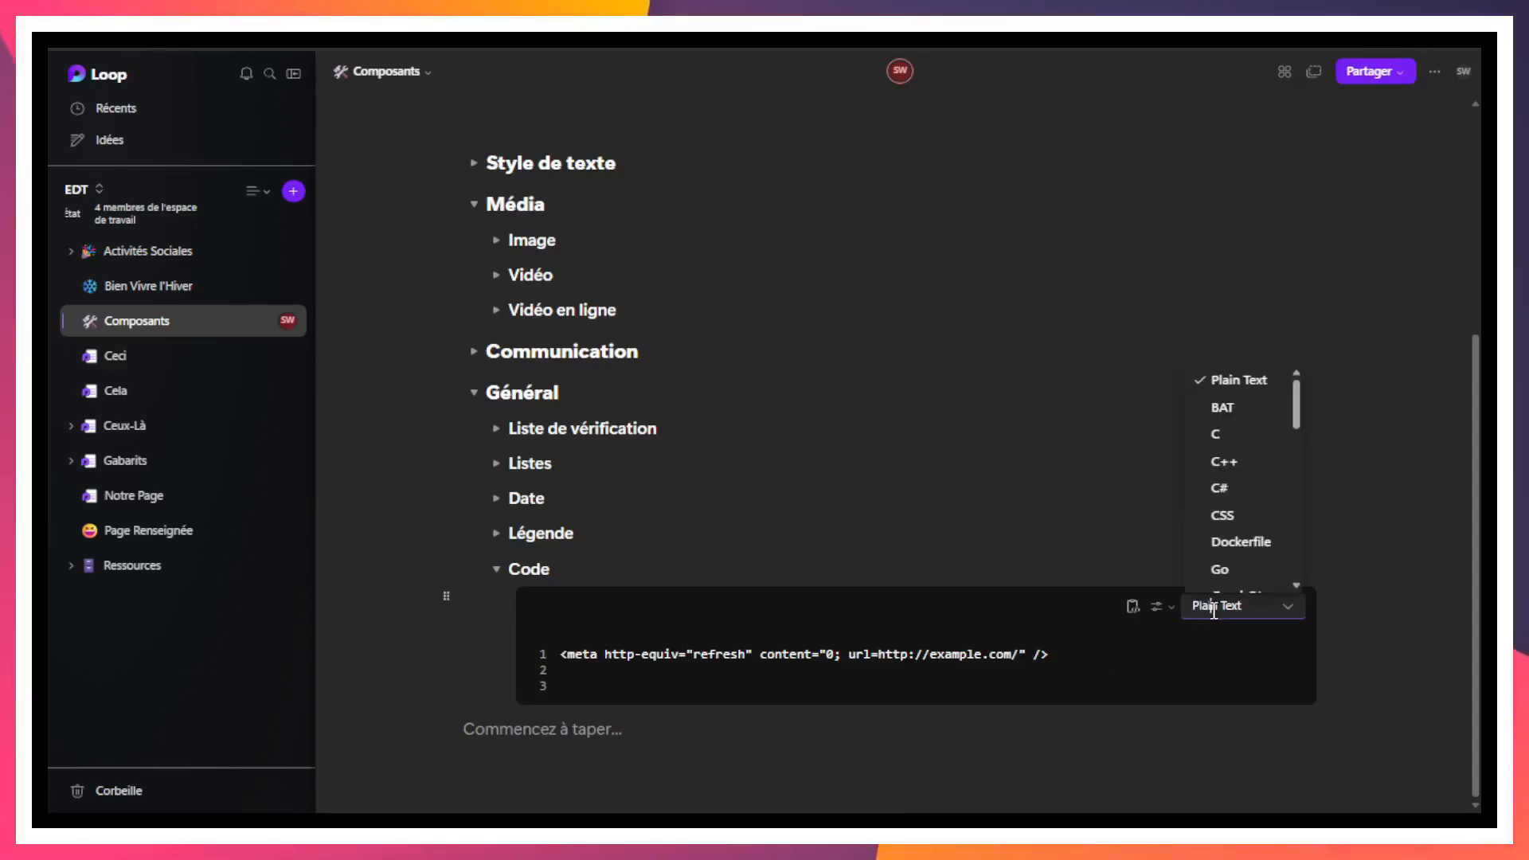
pyautogui.click(1234, 406)
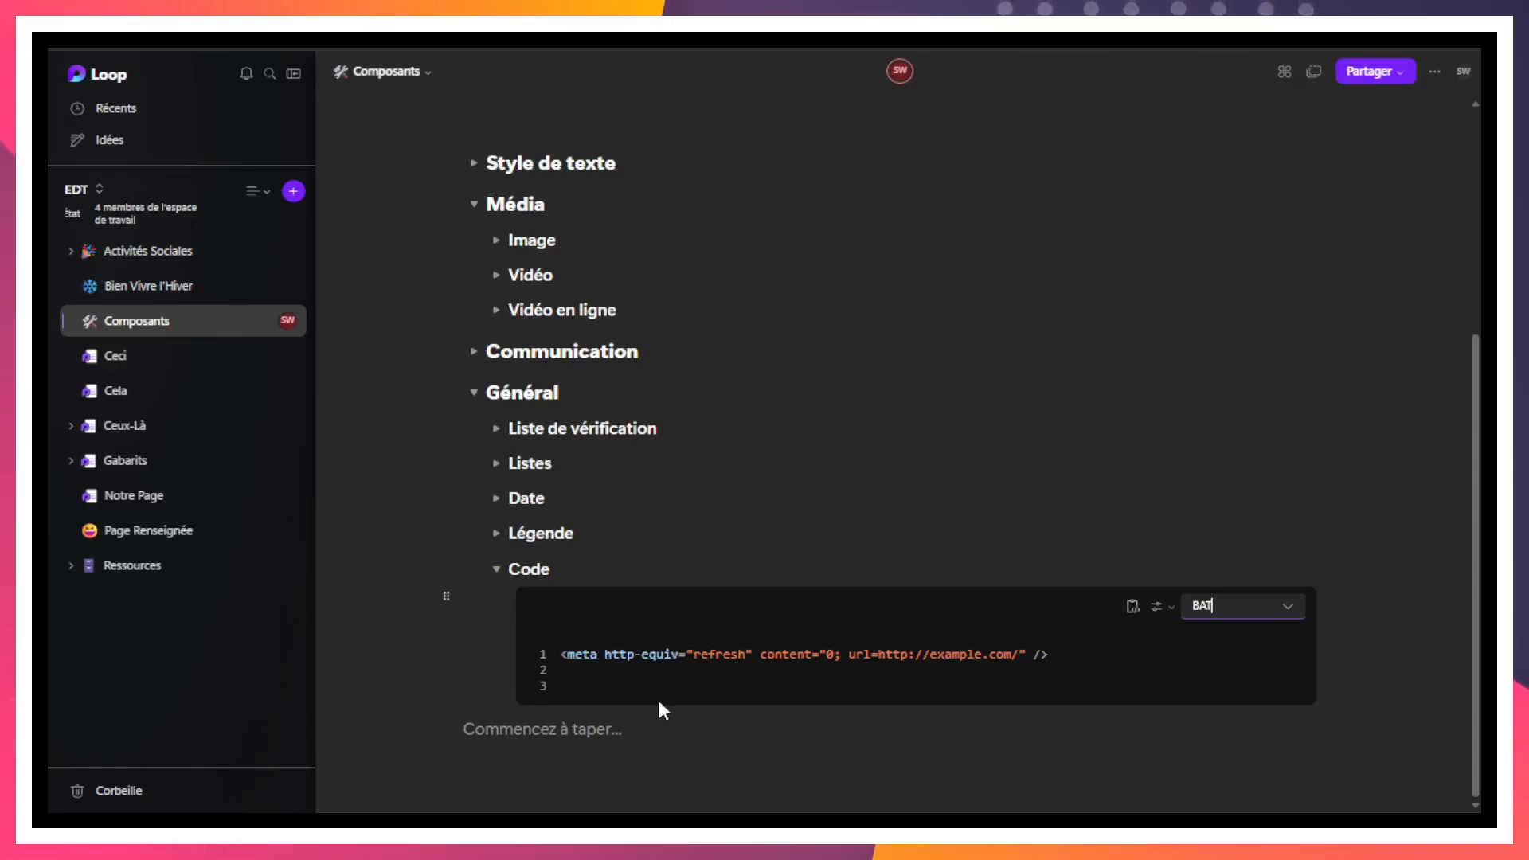
pyautogui.click(1265, 614)
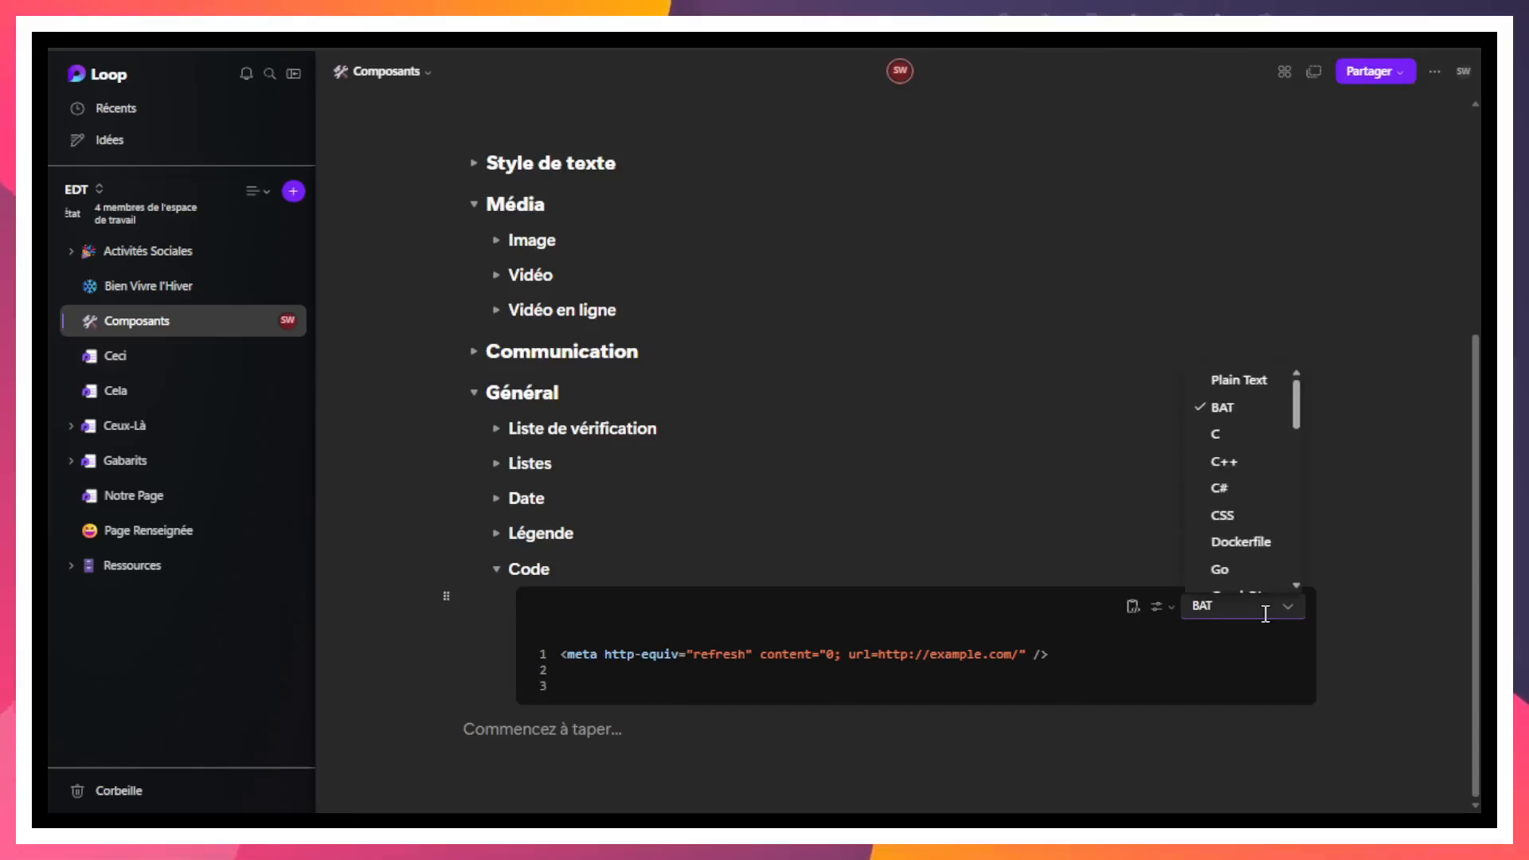
pyautogui.click(1232, 428)
pyautogui.click(1222, 610)
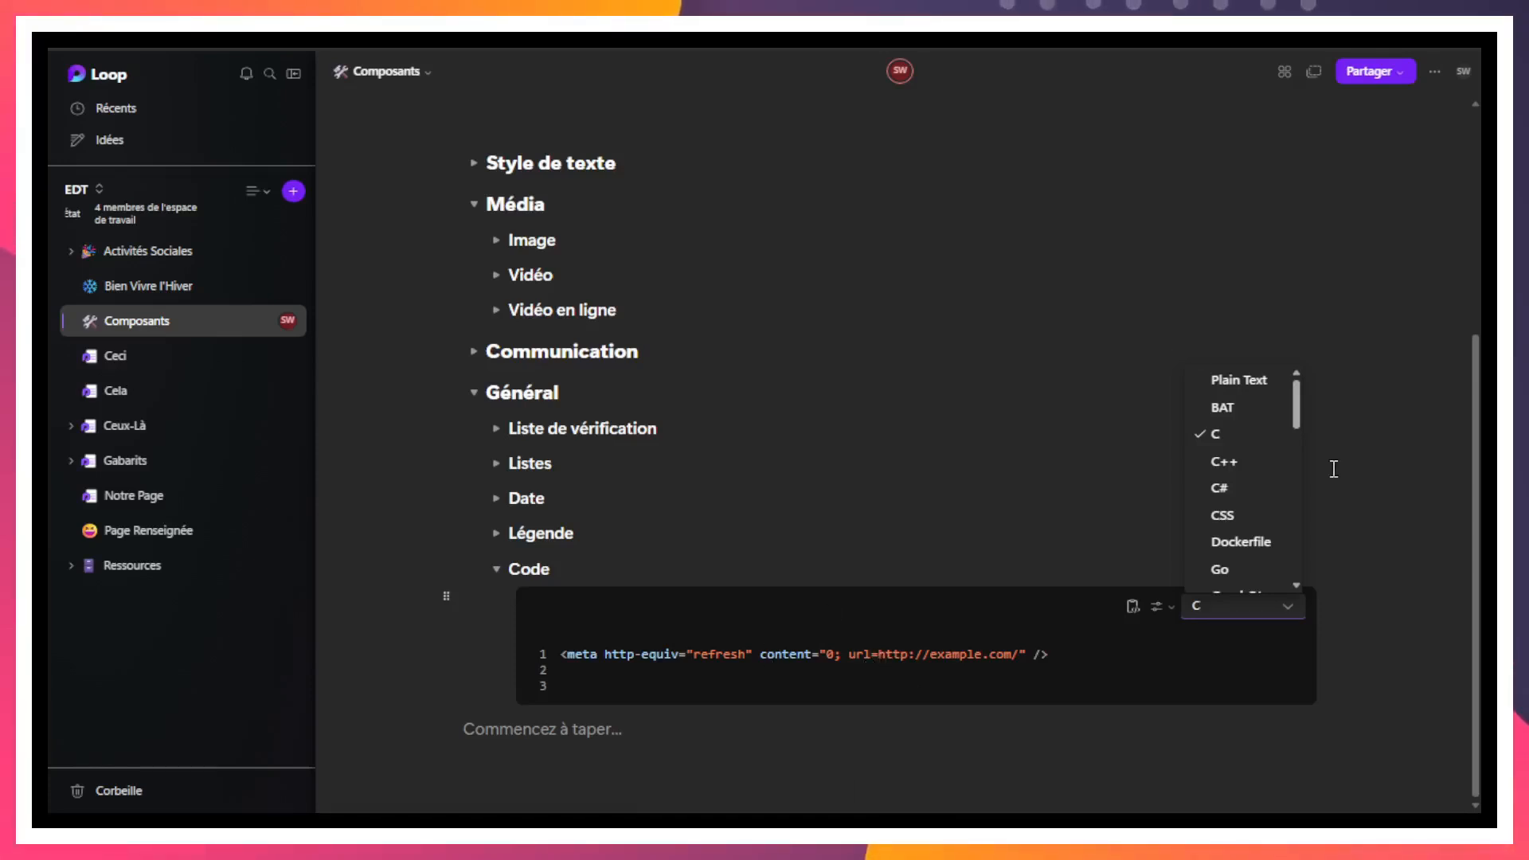
pyautogui.scroll(-10, 1297, 444)
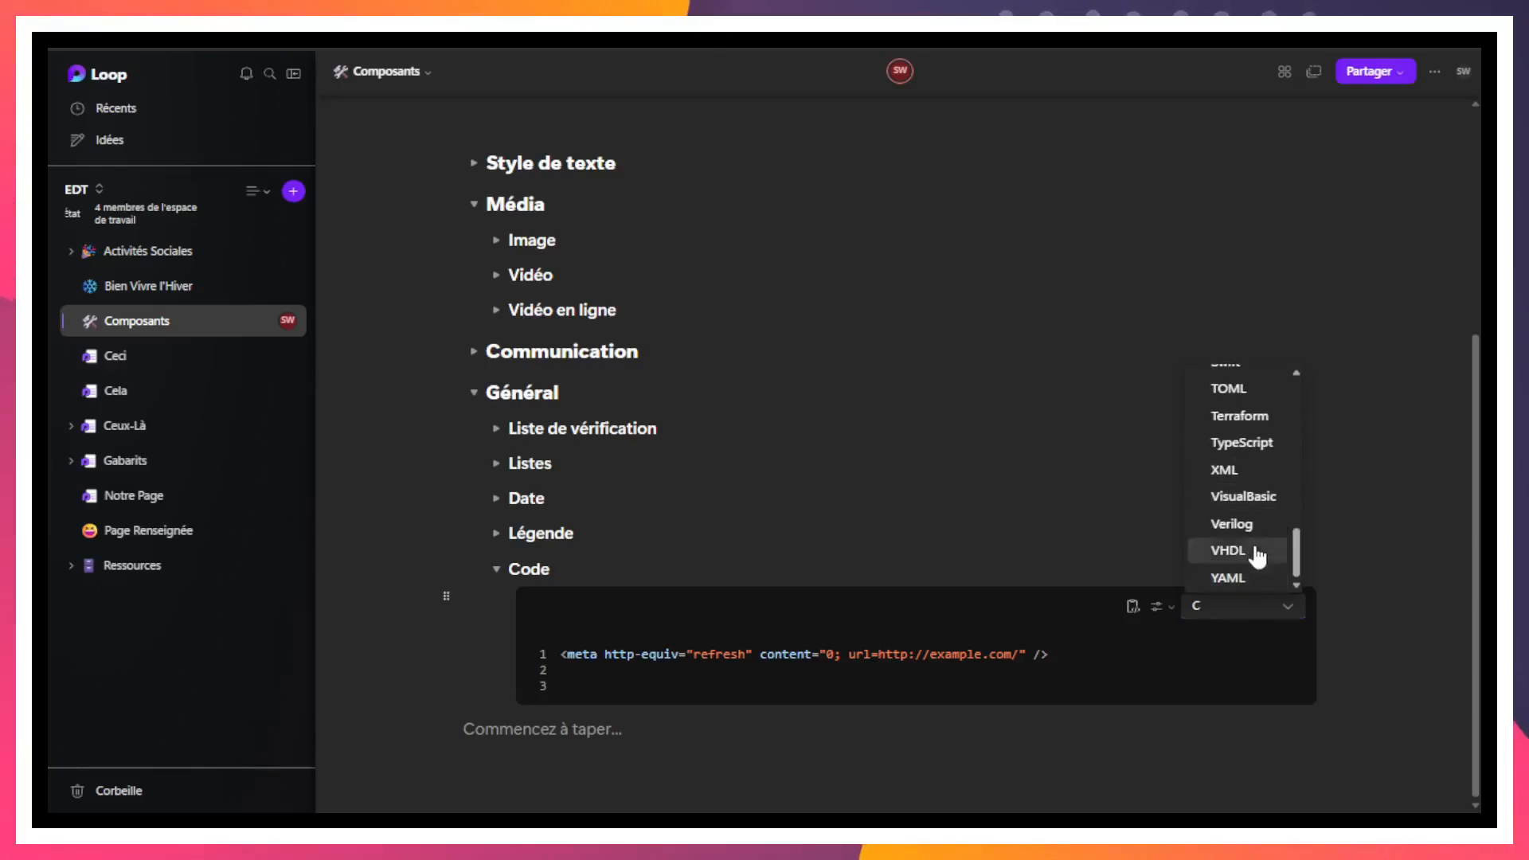
pyautogui.scroll(10, 1257, 564)
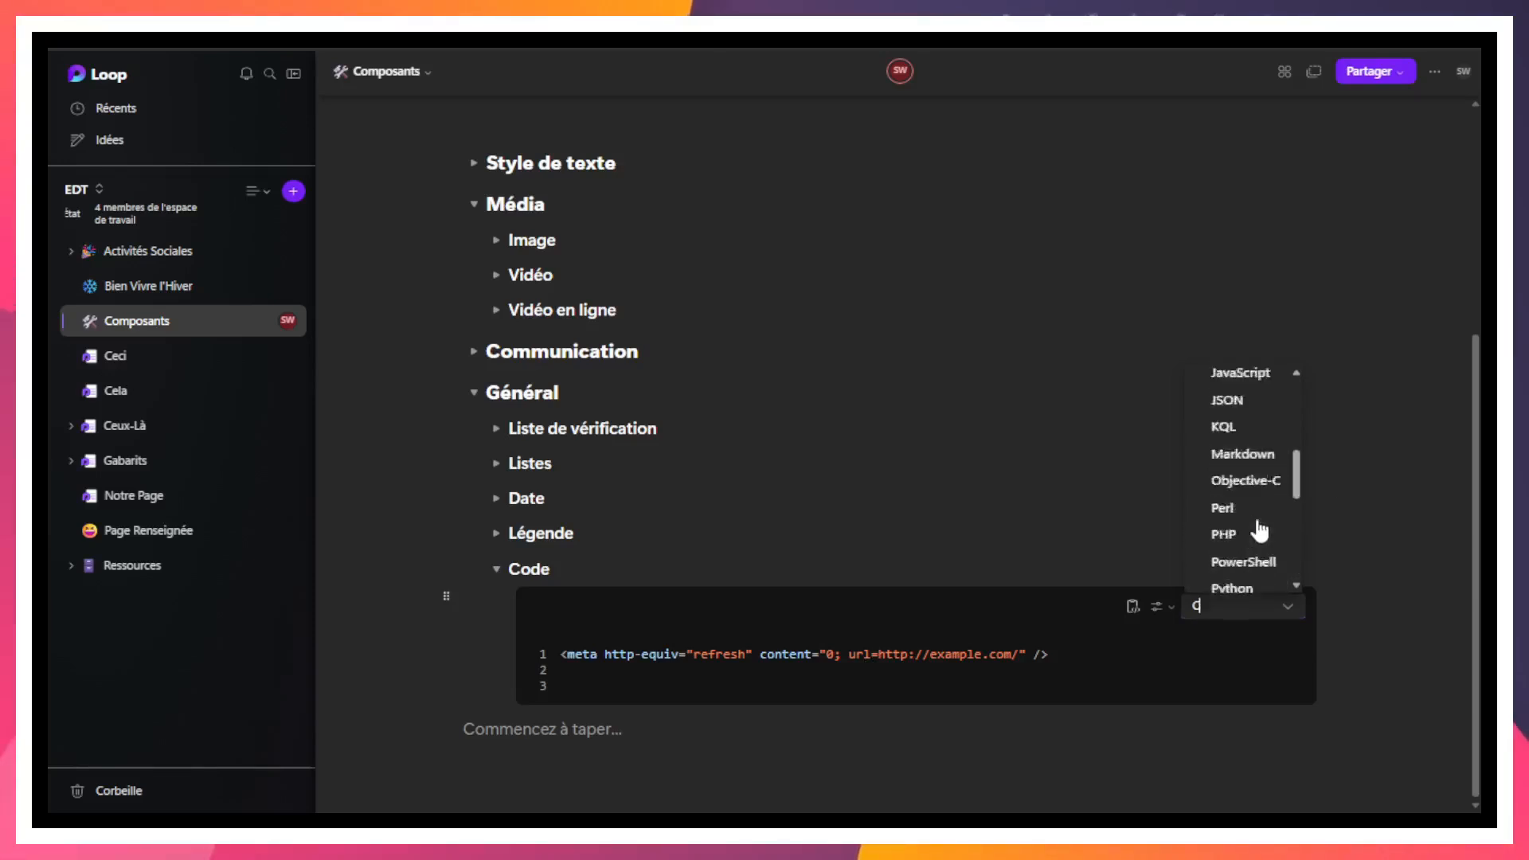
pyautogui.click(1040, 637)
# - Switch the code block's line numbers off and back on
pyautogui.click(1157, 607)
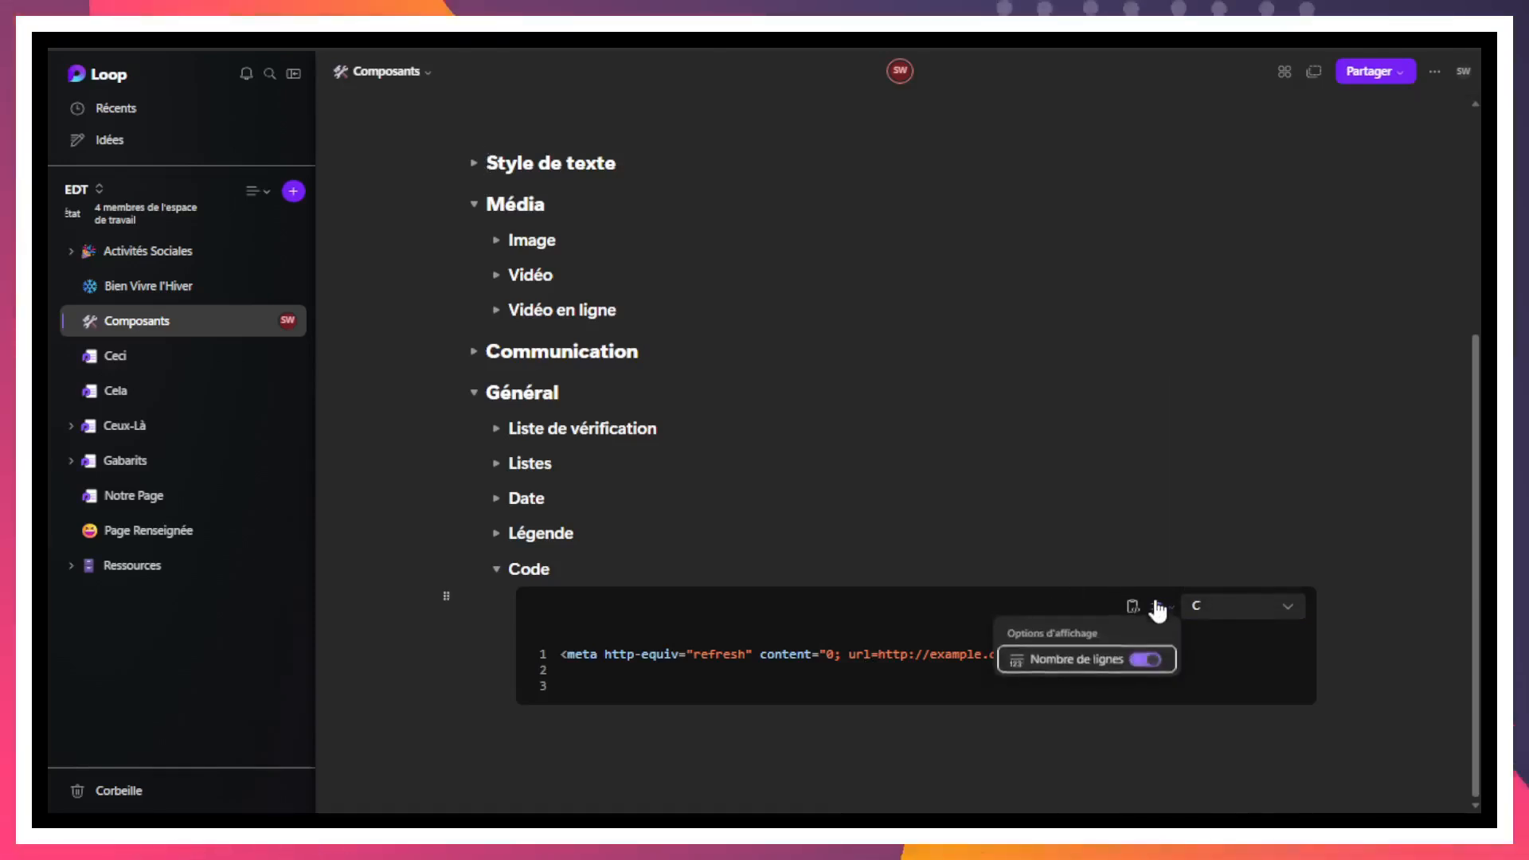
pyautogui.click(1152, 660)
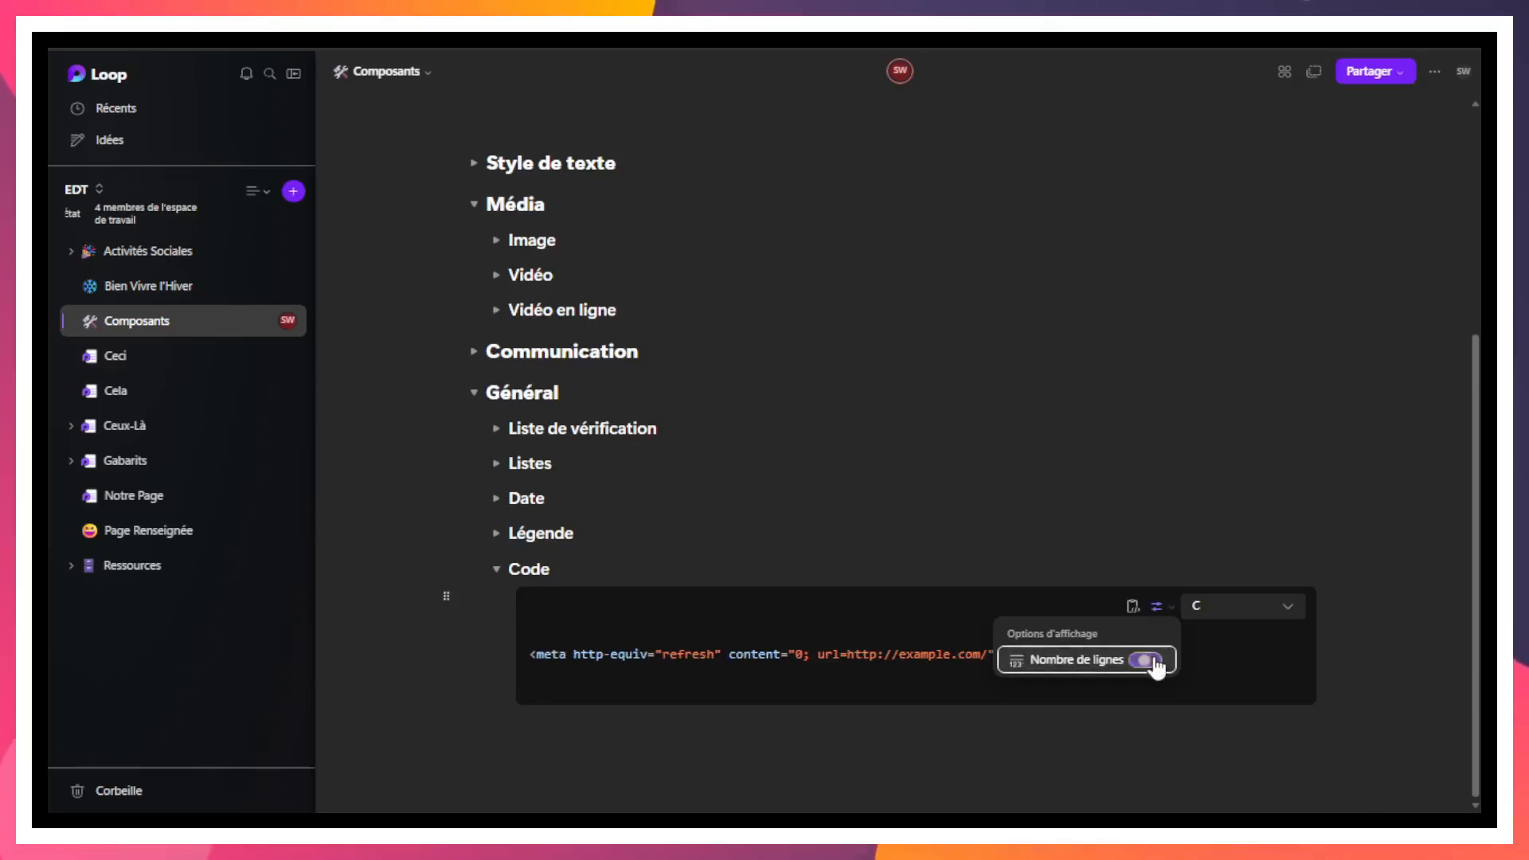
pyautogui.click(1152, 660)
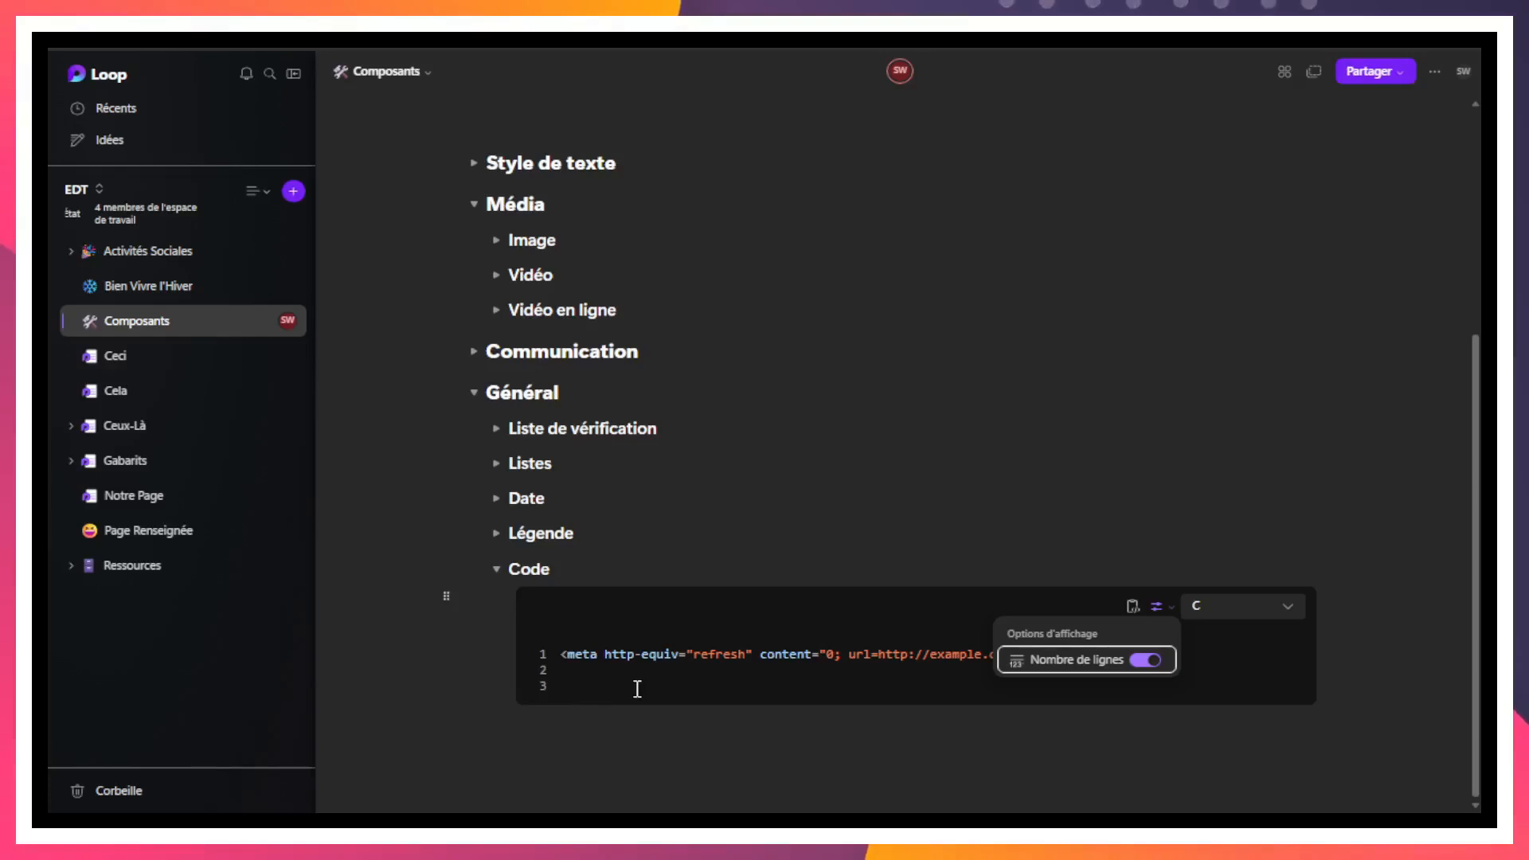
pyautogui.click(876, 683)
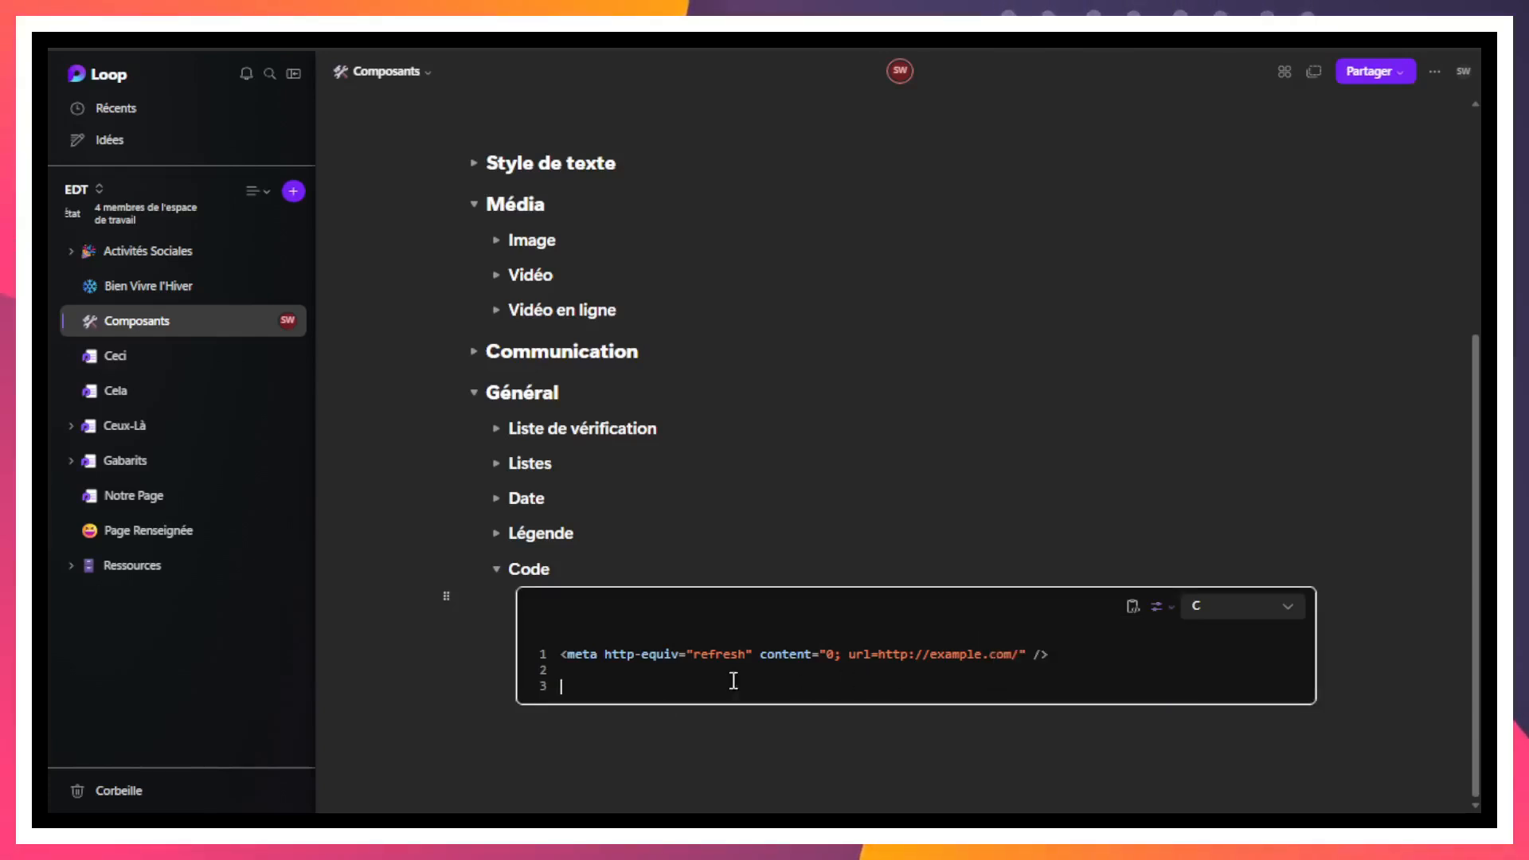
# - Select the meta refresh line and copy the code from the code block
pyautogui.moveTo(779, 654); pyautogui.dragTo(1183, 695)
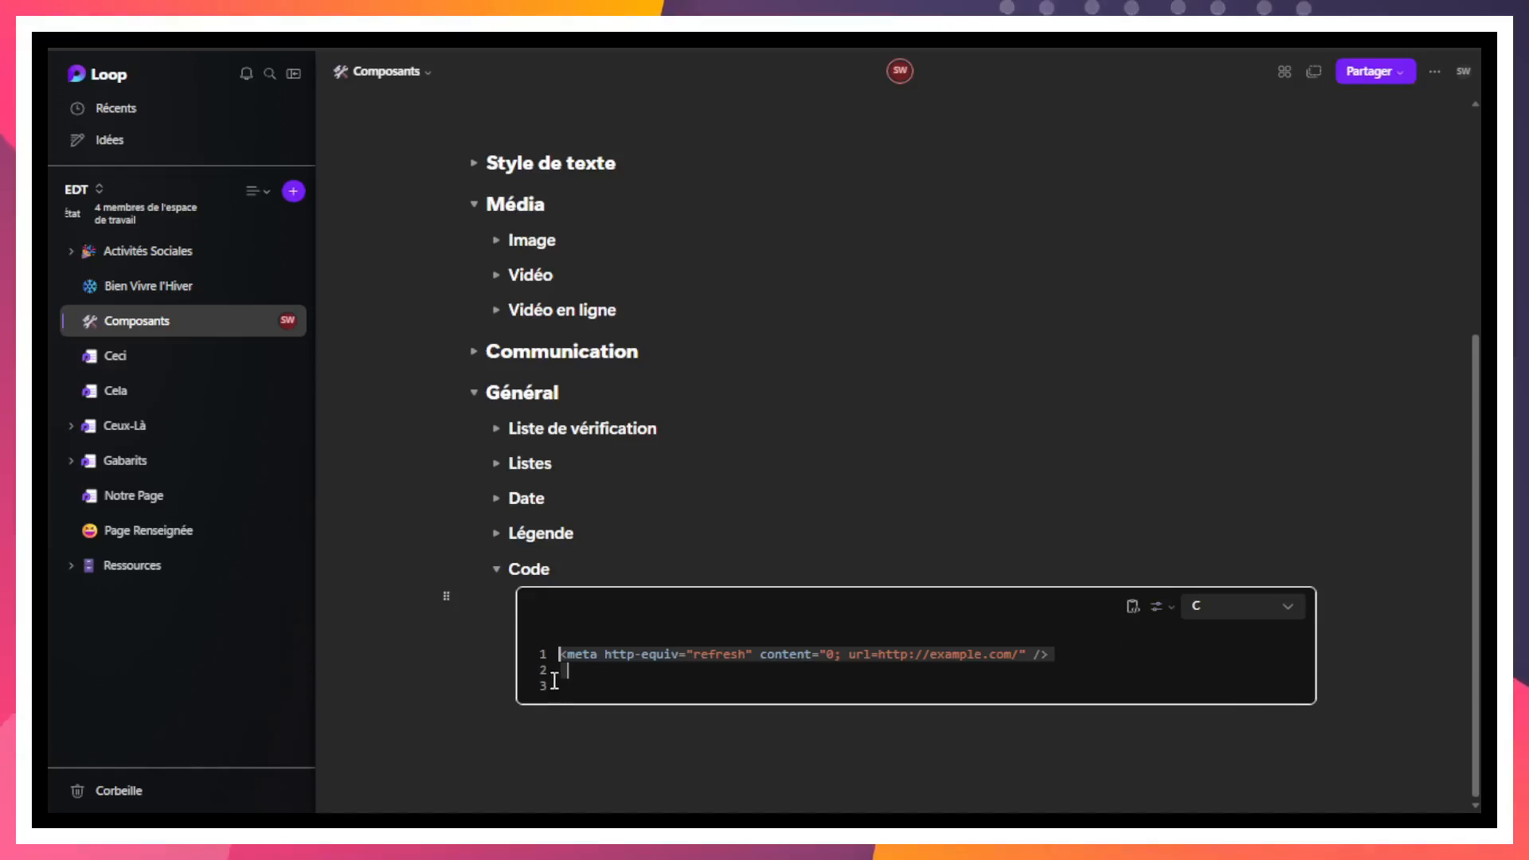
pyautogui.click(1133, 607)
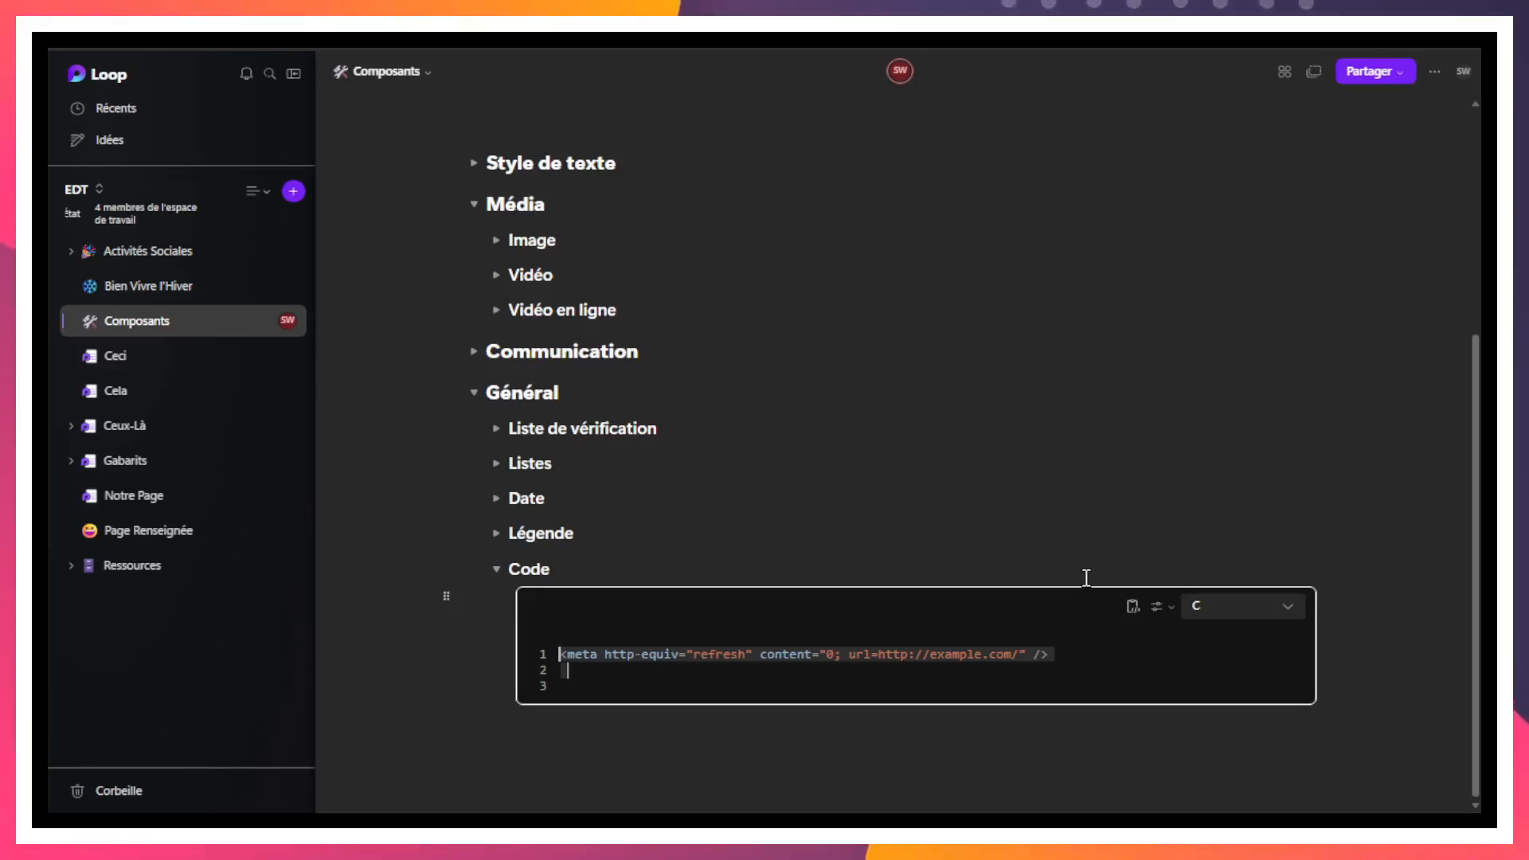
pyautogui.click(1115, 646)
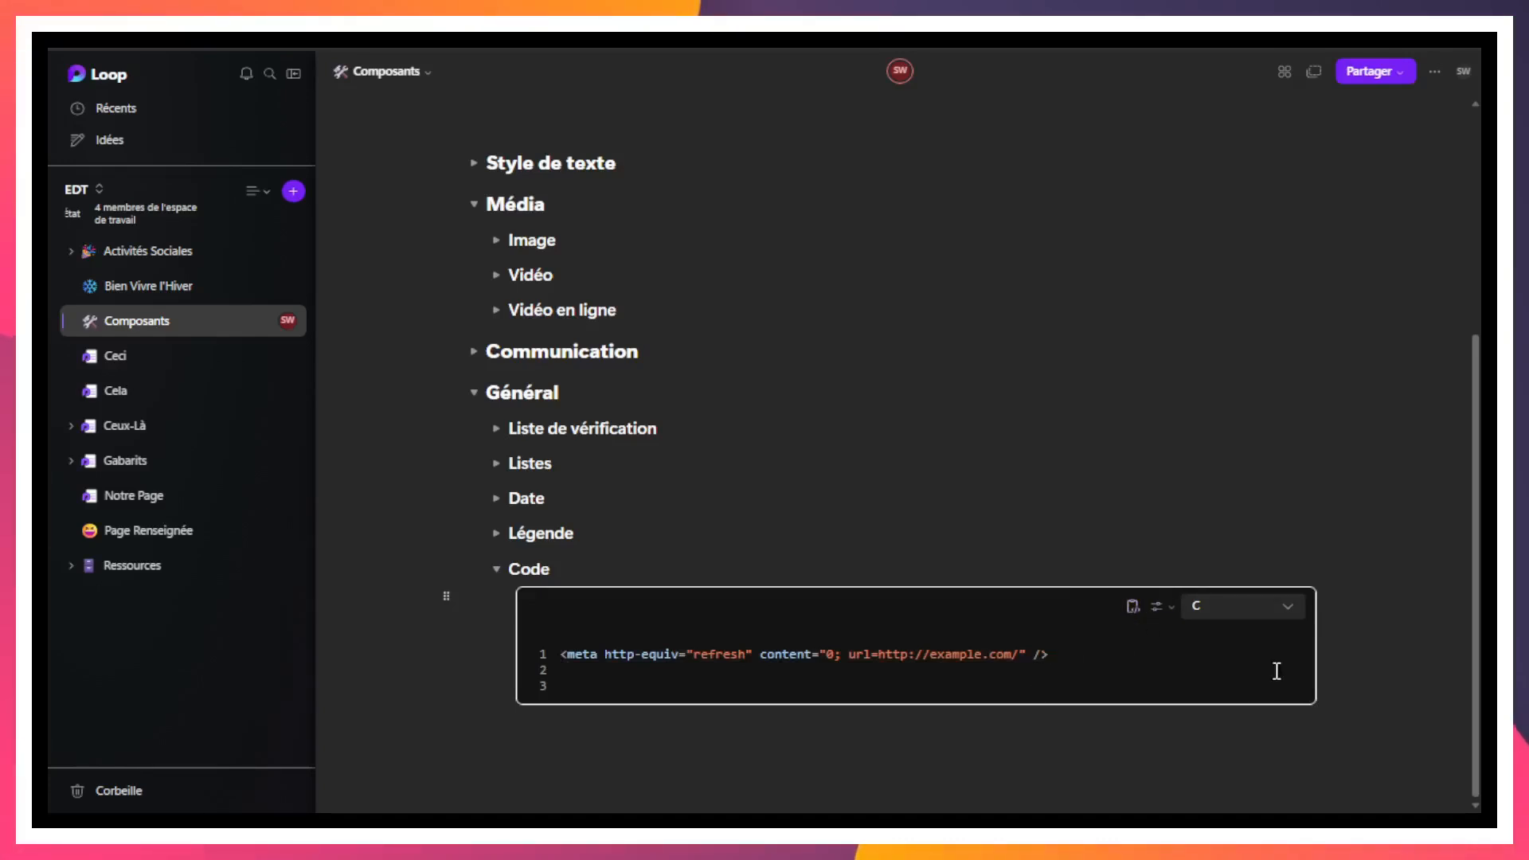
# - Set the code block's language to HTML
pyautogui.click(1256, 604)
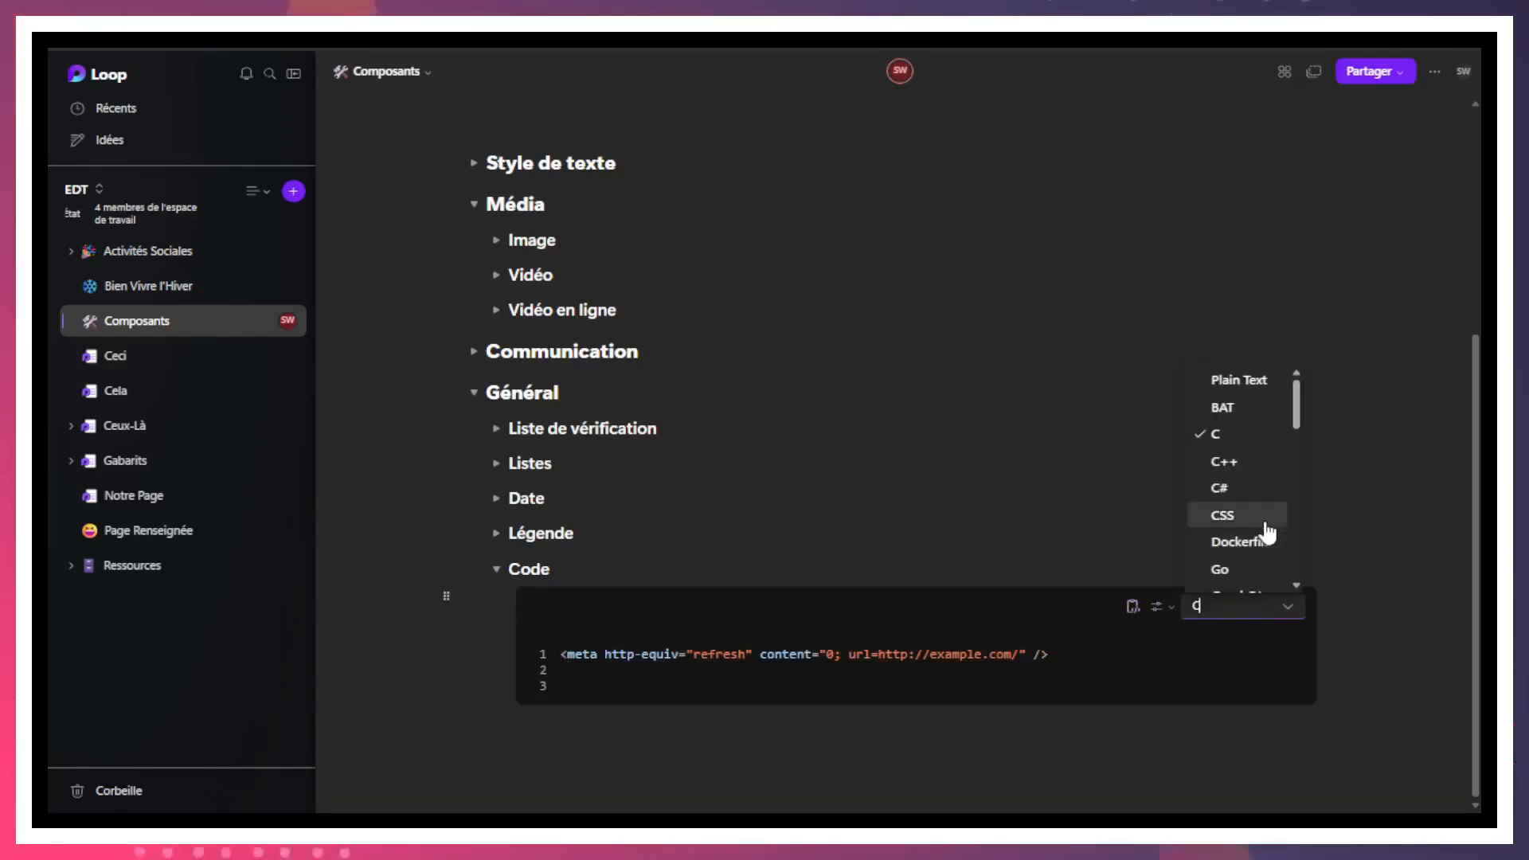
pyautogui.scroll(3, 1268, 532)
pyautogui.scroll(-5, 1273, 637)
pyautogui.scroll(-3, 1275, 686)
pyautogui.scroll(-3, 1268, 684)
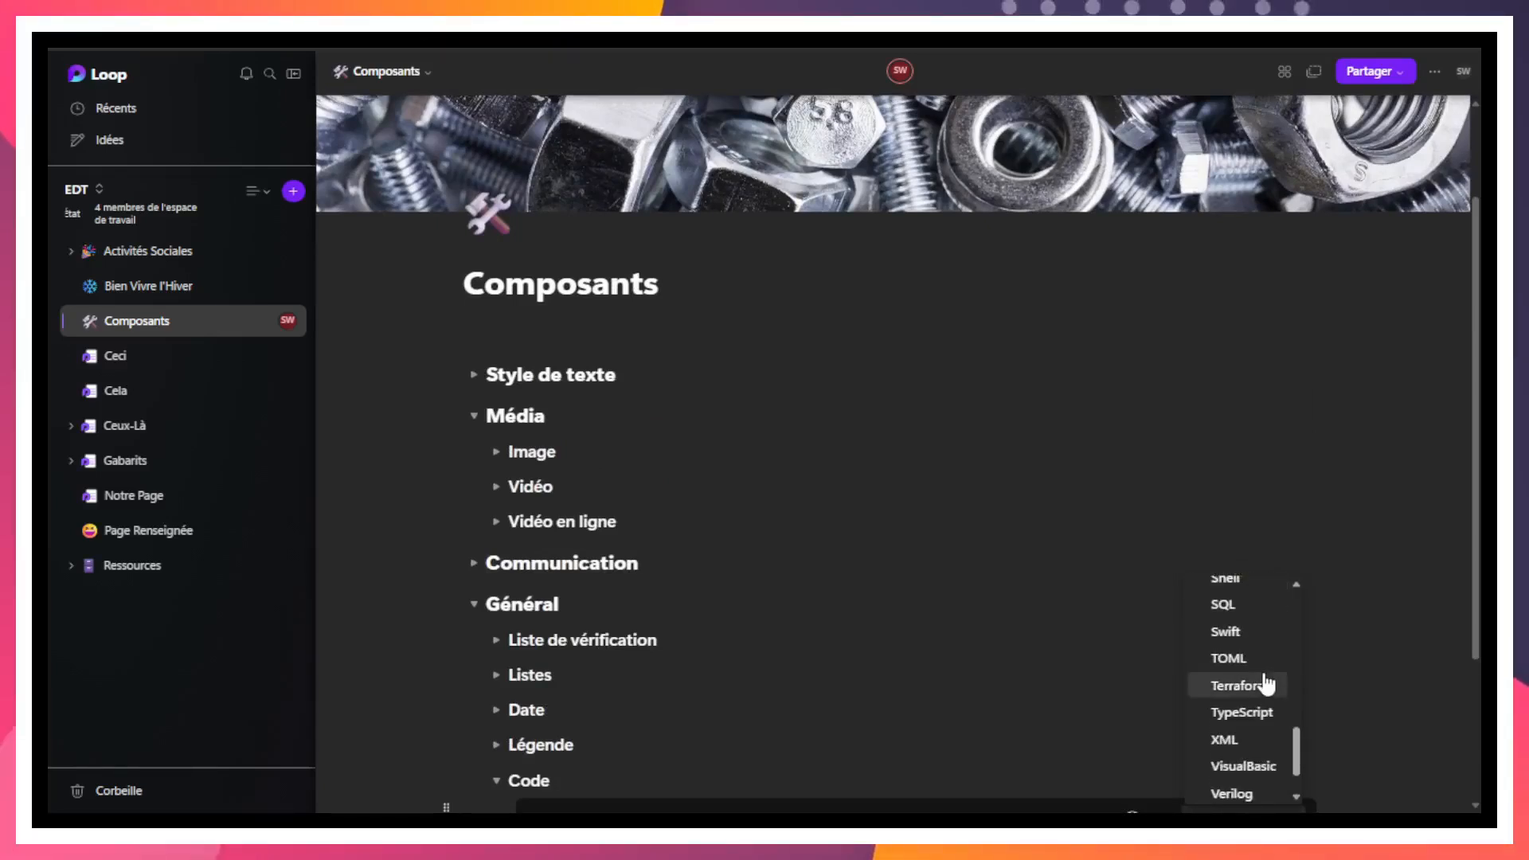
pyautogui.scroll(5, 1266, 683)
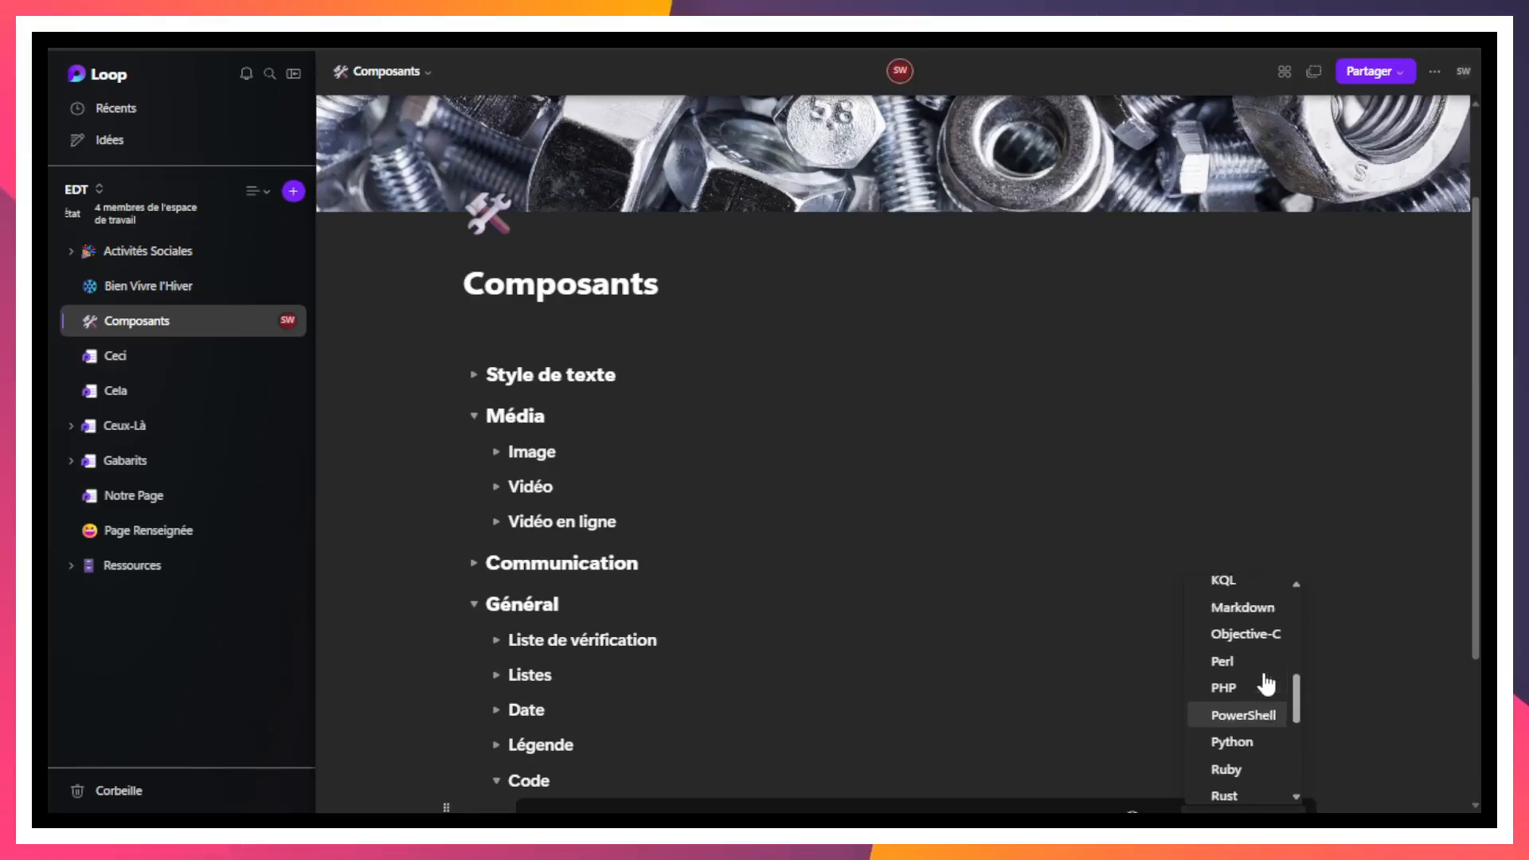
pyautogui.scroll(1, 1266, 684)
pyautogui.scroll(2, 1263, 677)
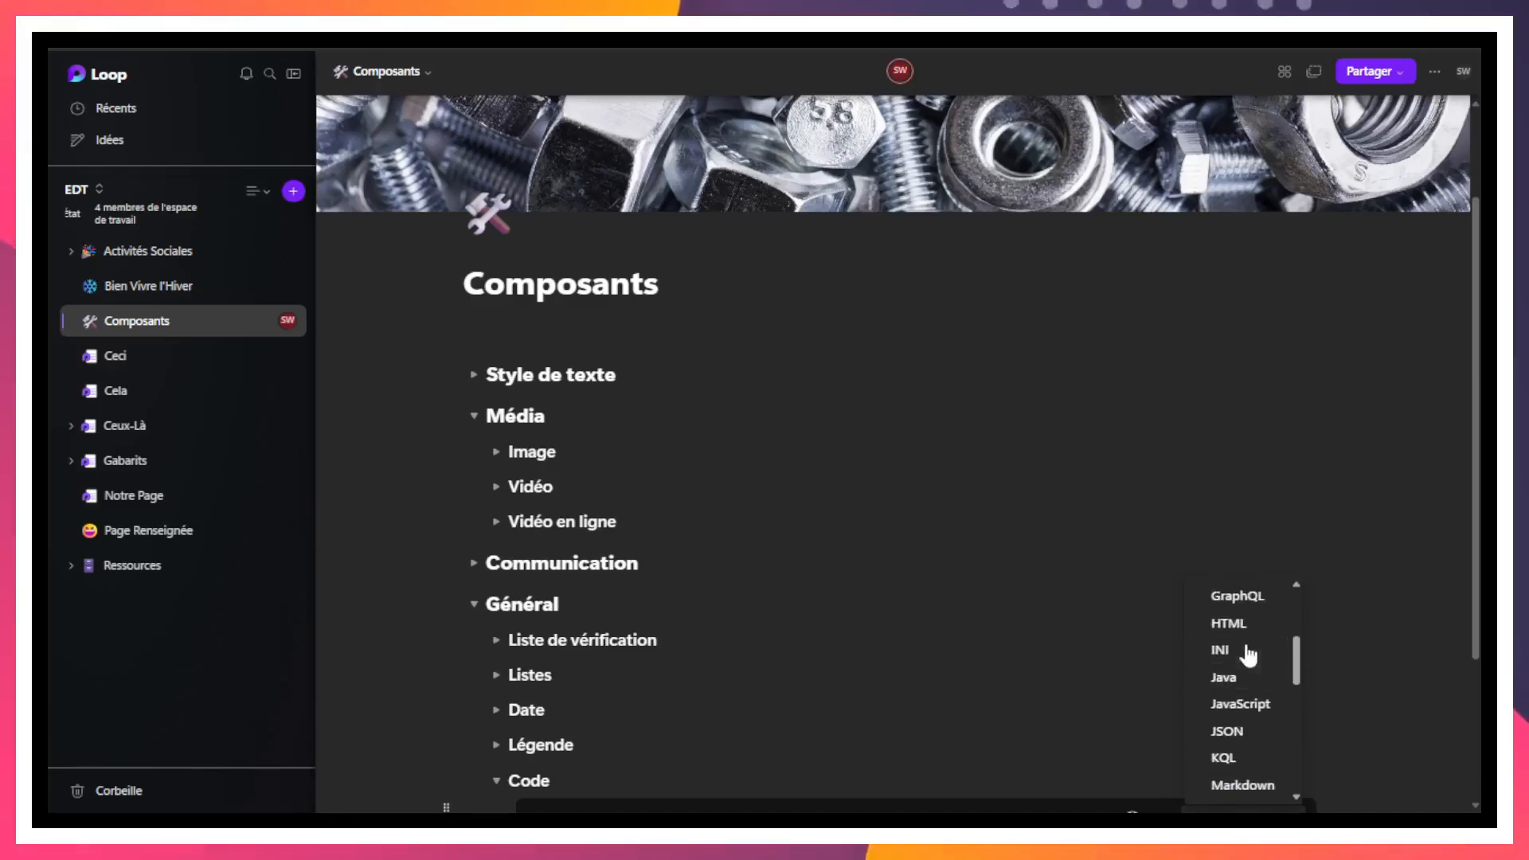
pyautogui.click(1268, 641)
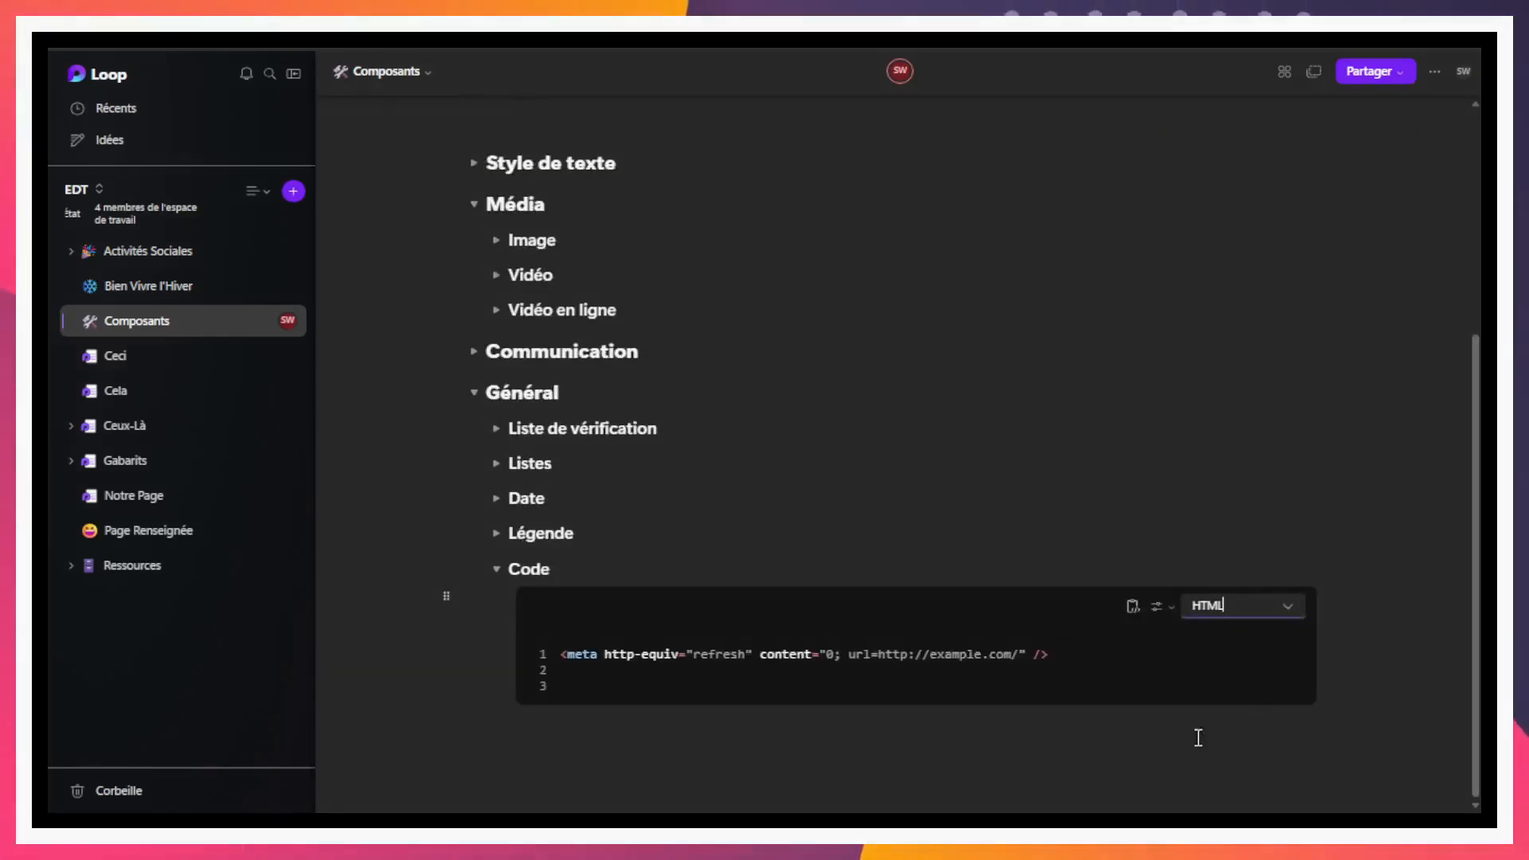